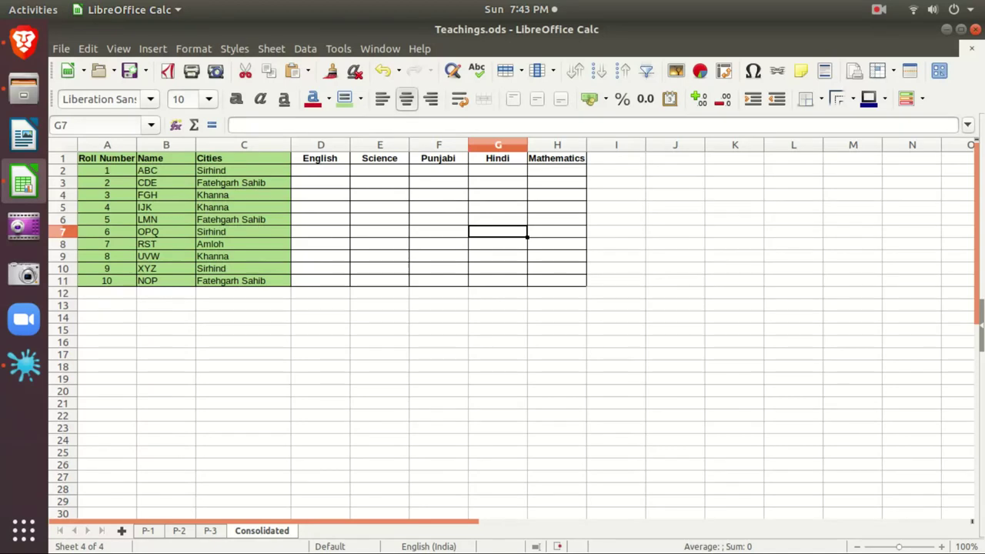
Review the marks tables on sheets P-1, P-2 and P-3 and the table on the Consolidated sheet.
left_click(149, 531)
key("ctrl+Page_Down")
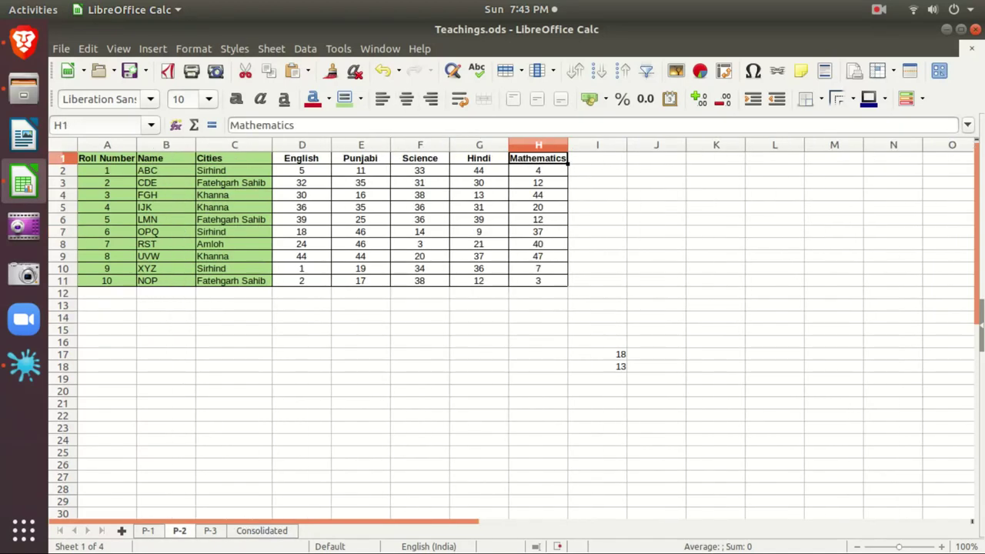
key("ctrl+Page_Down")
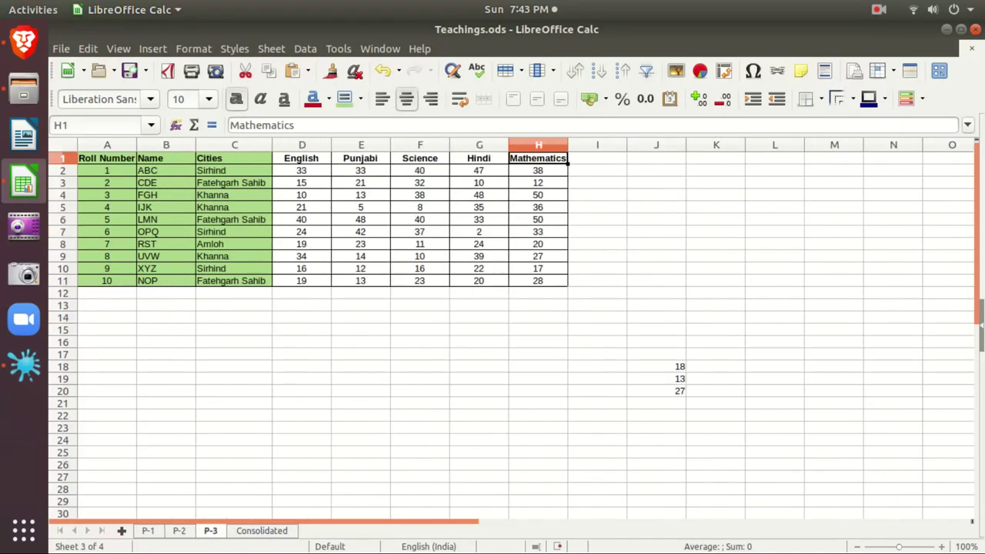
key("ctrl+Page_Down")
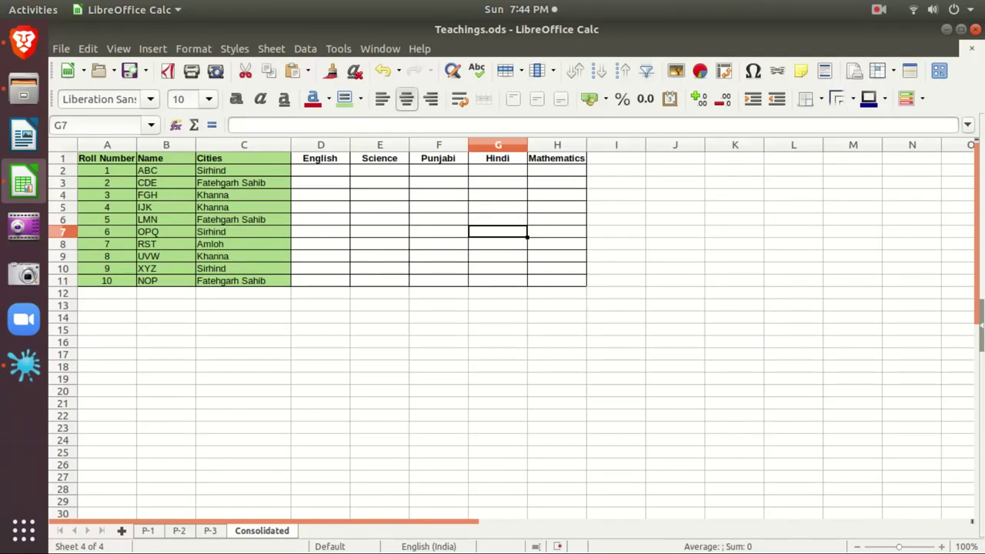
Compare the Science column's position and marks on sheets P-1, P-2 and P-3, ending on the Consolidated sheet.
key("ctrl+Page_Up")
key("ctrl+Page_Up")
key("ctrl+Page_Up")
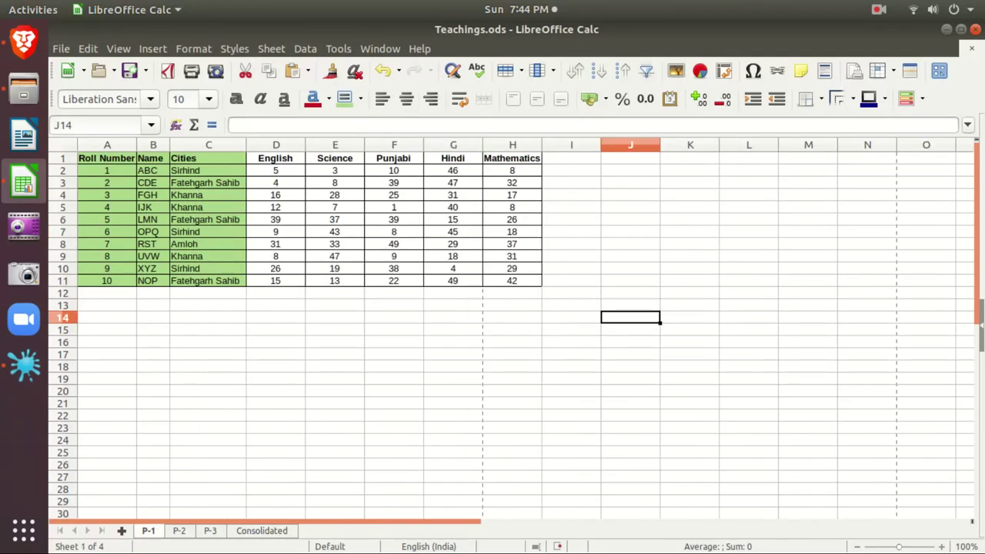
left_click(335, 184)
left_click(335, 171)
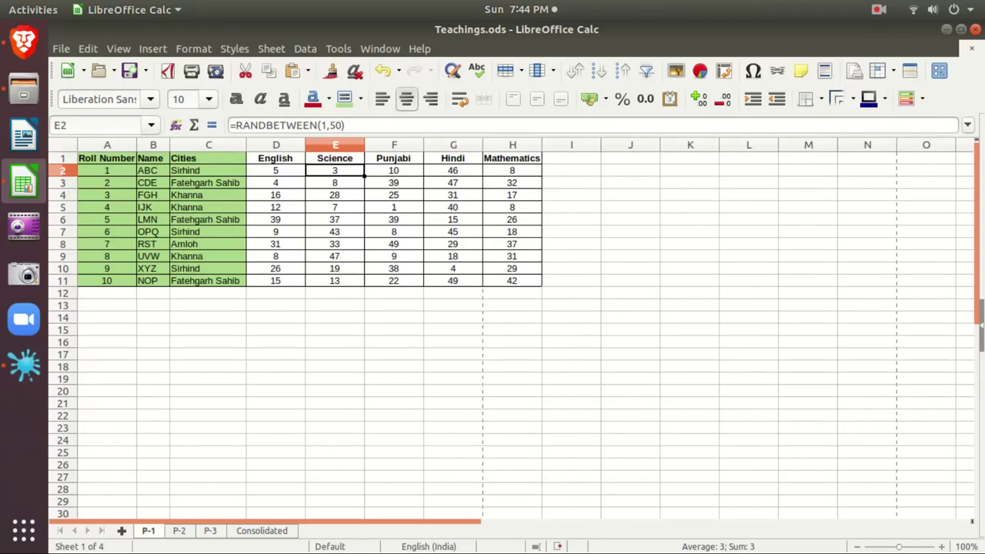
key("ctrl+Page_Down")
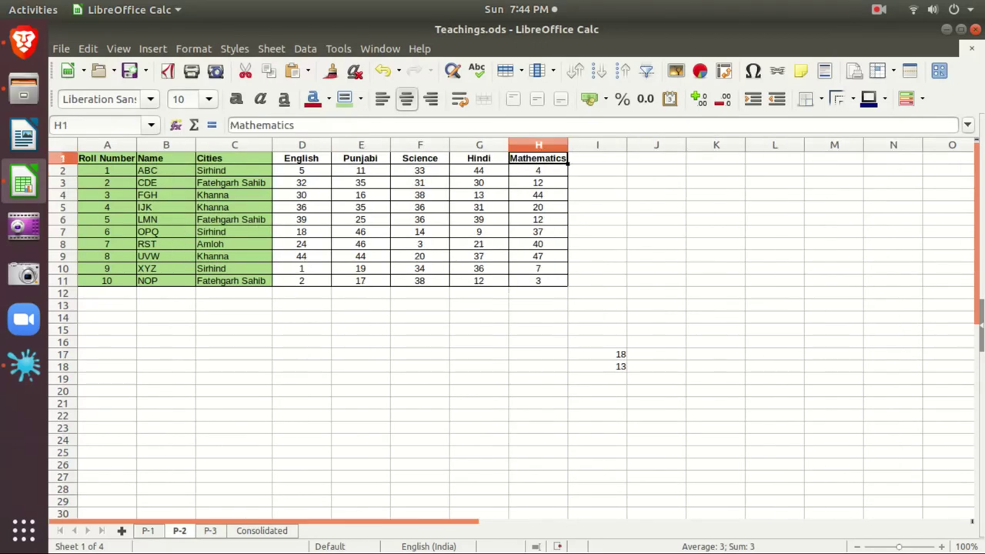
left_click(420, 170)
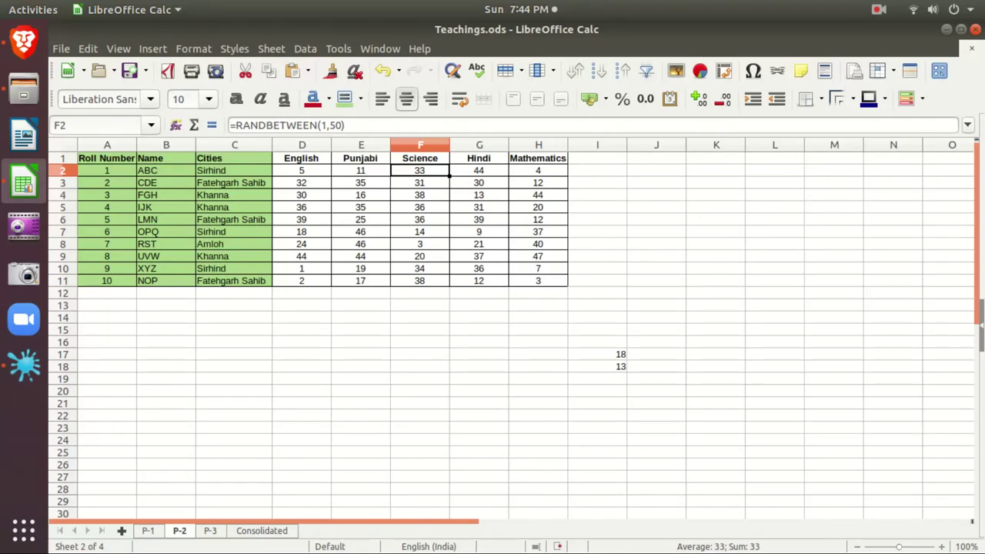
key("ctrl+Page_Down")
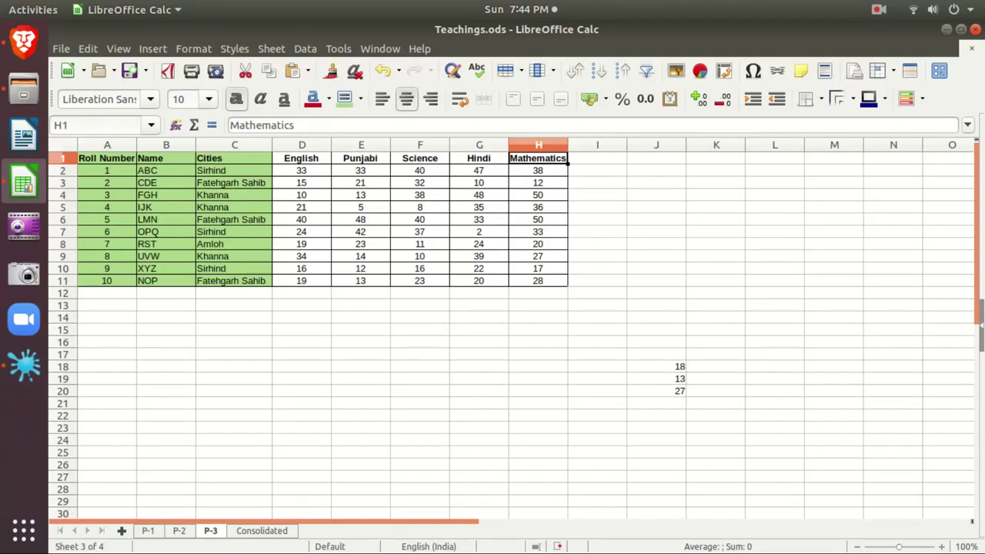
left_click(420, 171)
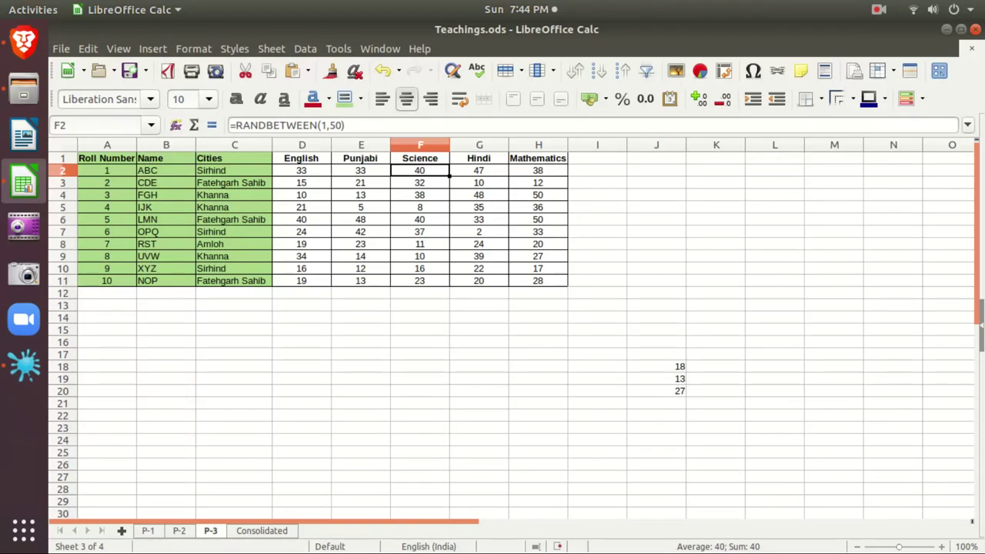
key("ctrl+Page_Down")
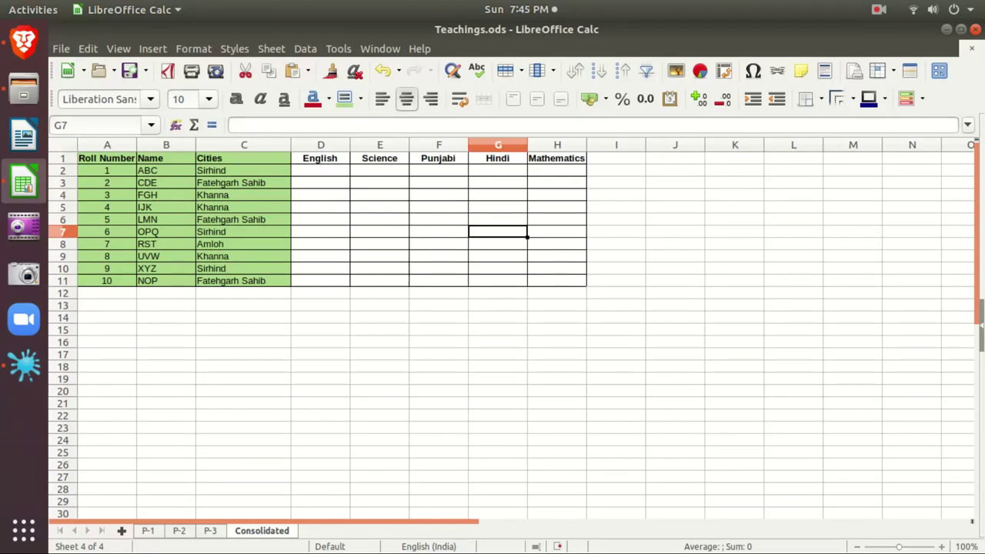
left_click(148, 531)
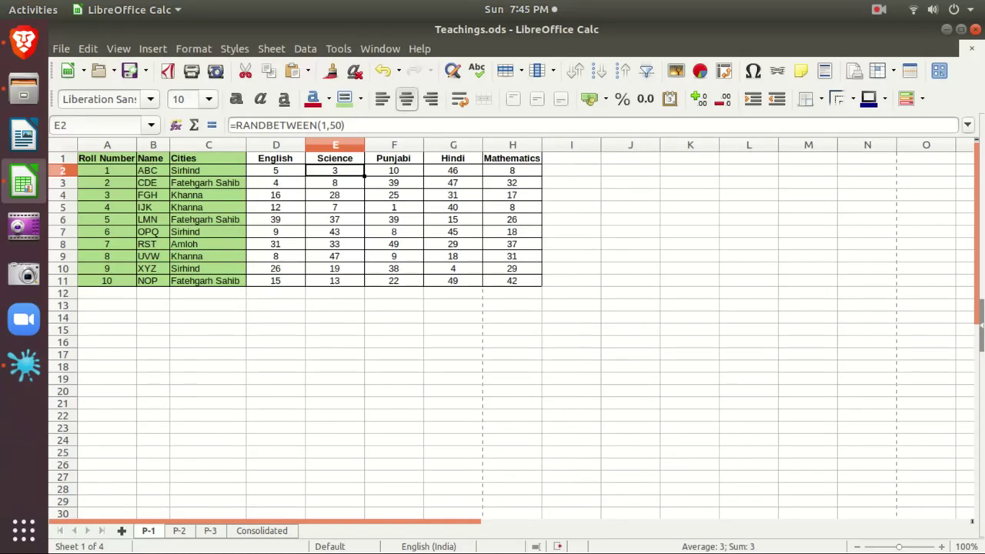
key("ctrl+Page_Down")
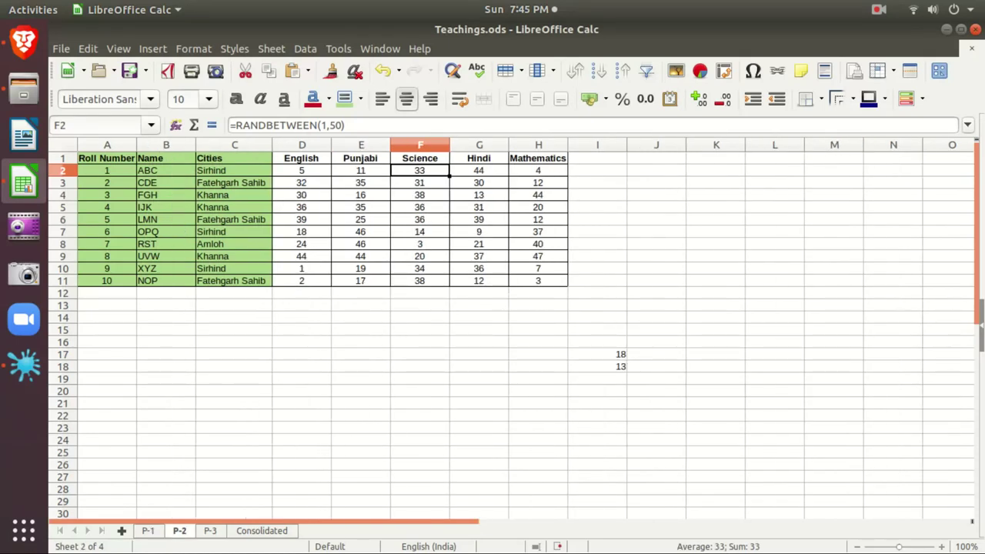
key("ctrl+Page_Down")
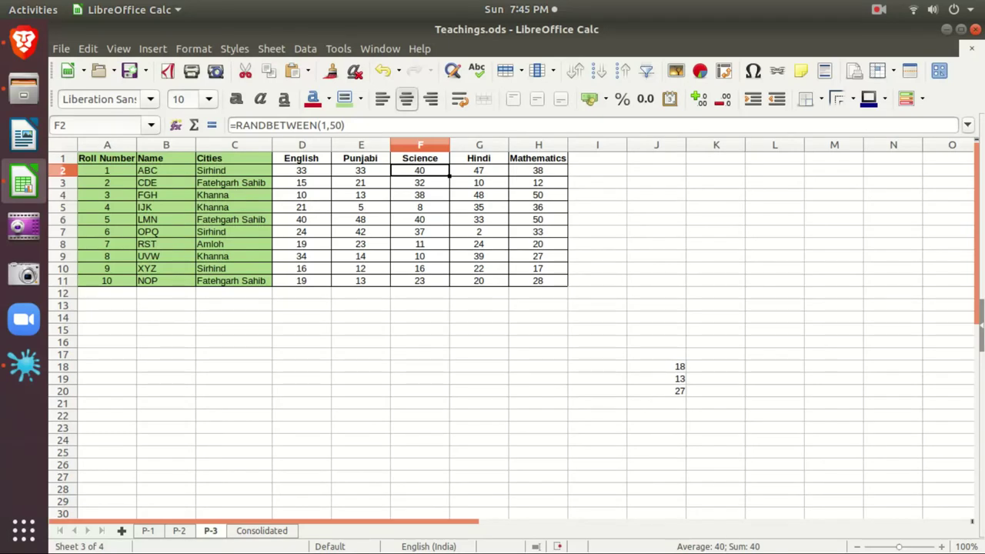
key("ctrl+Page_Down")
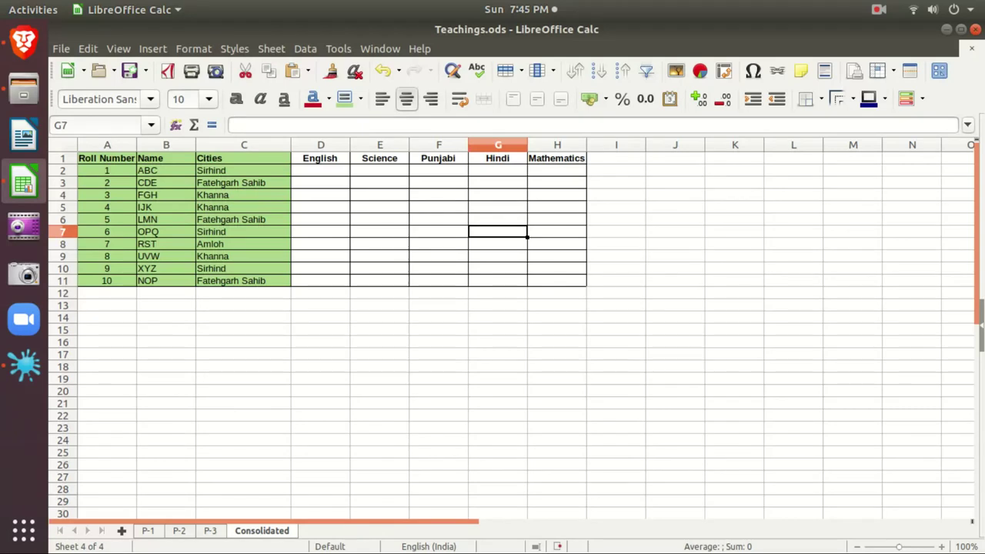
Start Consolidate from cell D2 of the Consolidated sheet, removing all old consolidation ranges and clearing the results target.
left_click(320, 171)
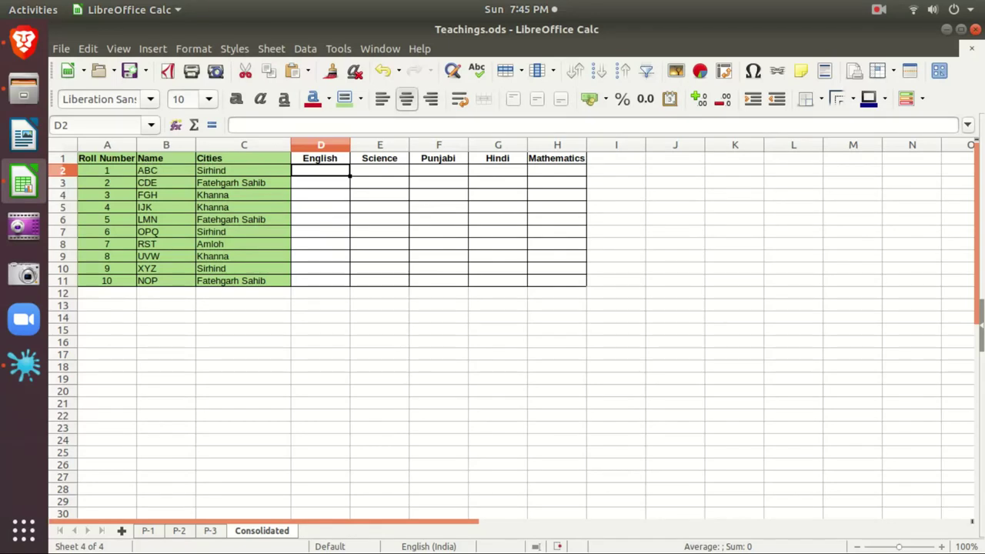
left_click(305, 49)
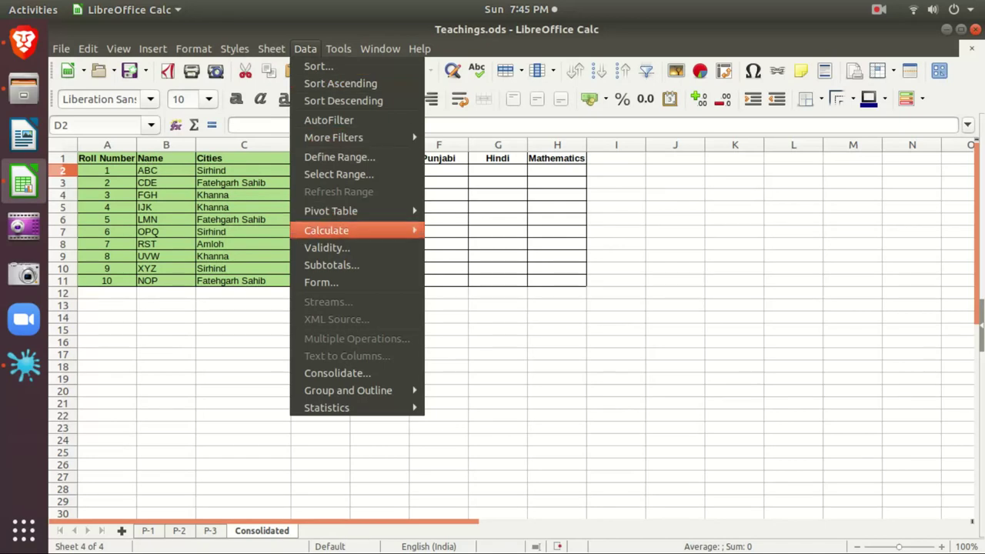
key("Return")
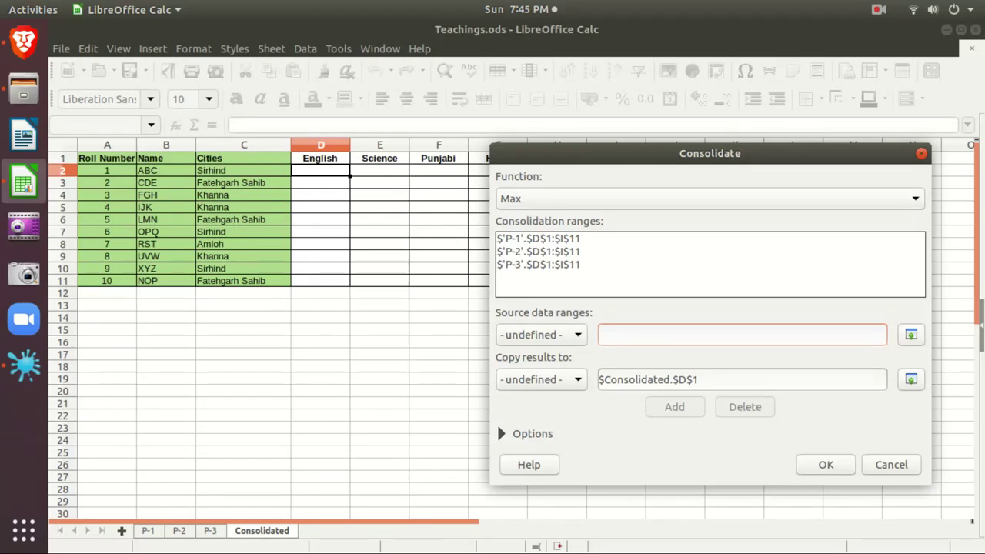
left_click(554, 239)
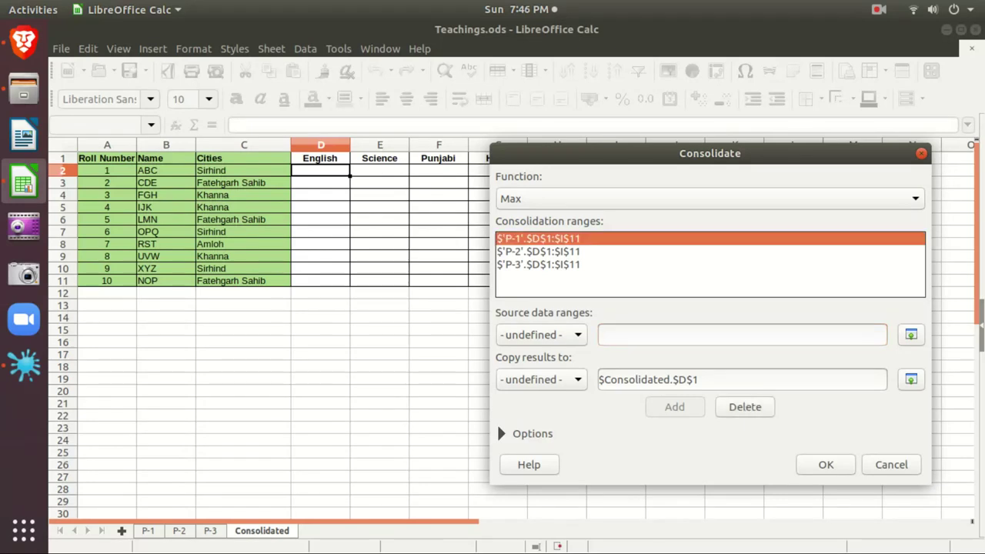
left_click(746, 407)
left_click(554, 238)
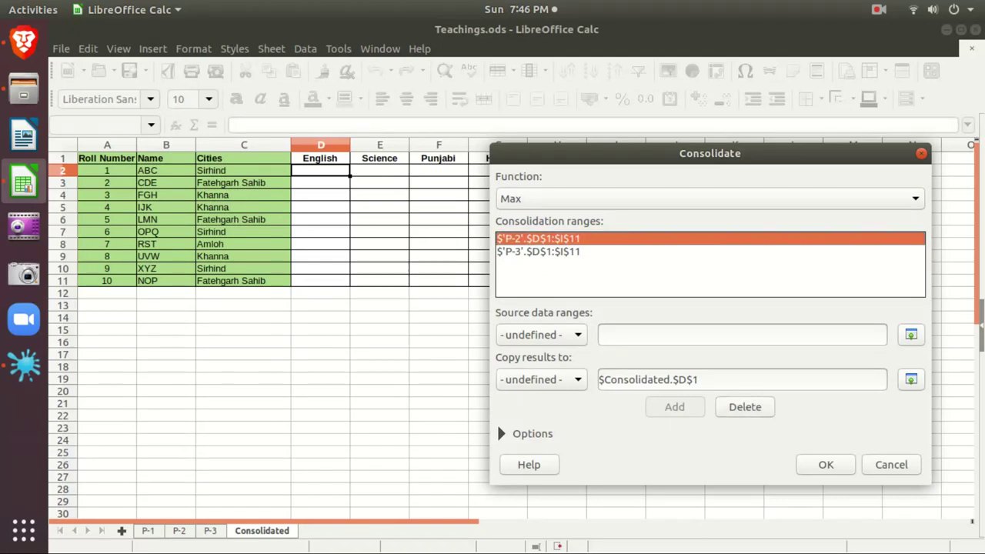
left_click(745, 407)
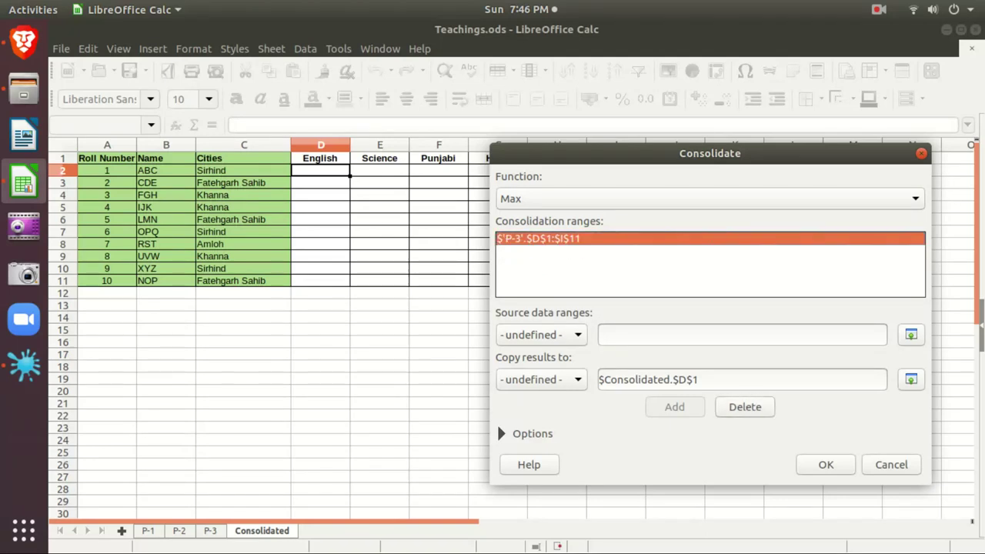
left_click(745, 407)
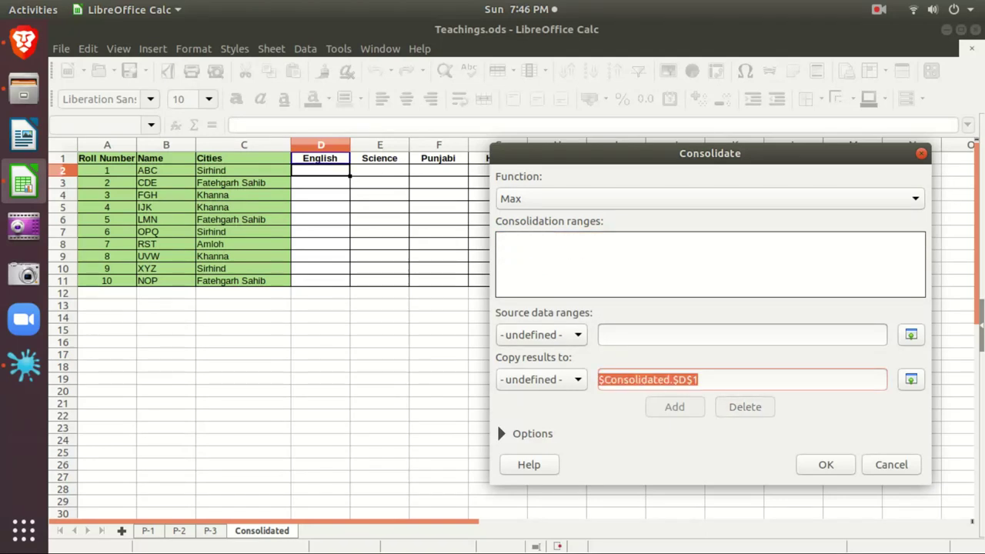
key("BackSpace")
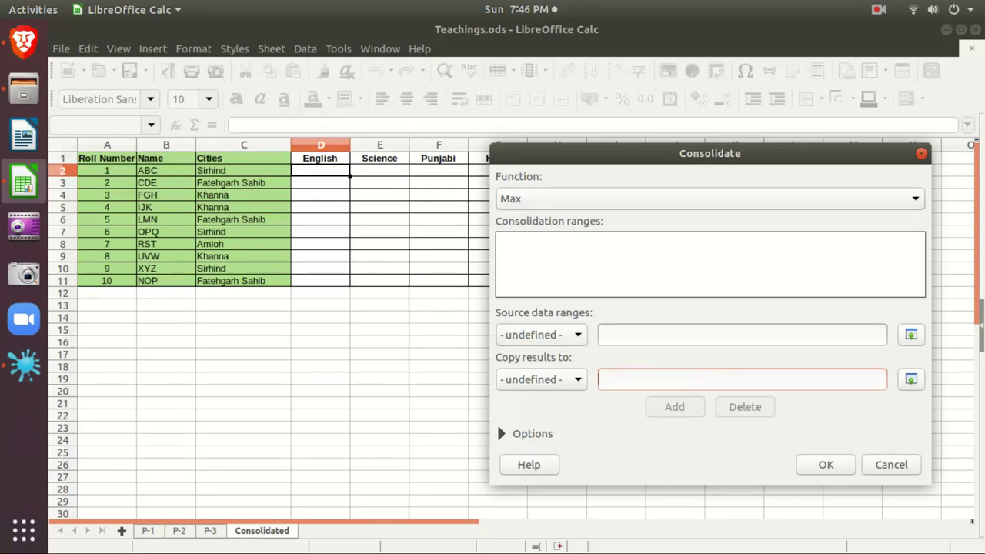
Look through the available consolidation functions and choose Max.
left_click(709, 199)
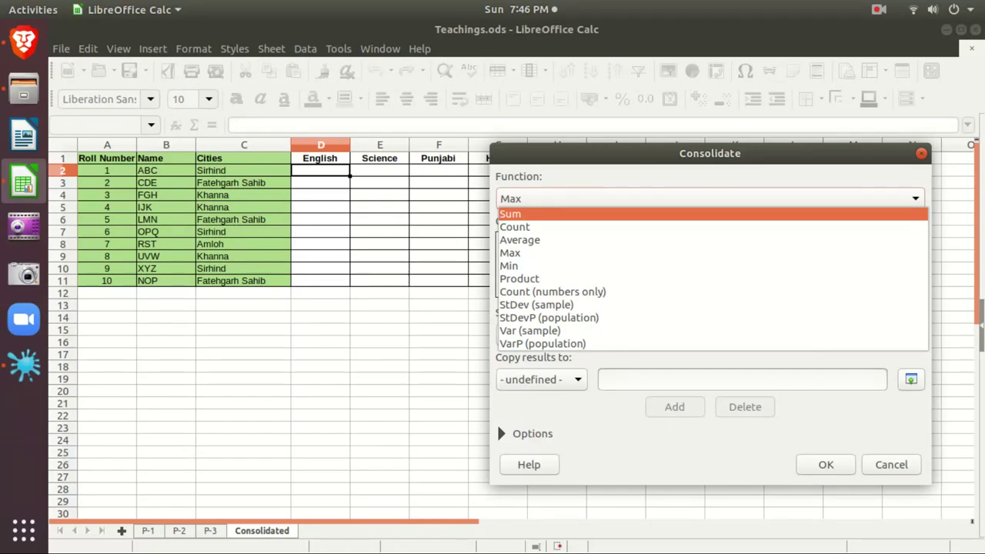
key("Down")
key("Down")
key("Down")
key("Down")
key("Up")
key("Up")
key("Up")
key("Up")
key("Down")
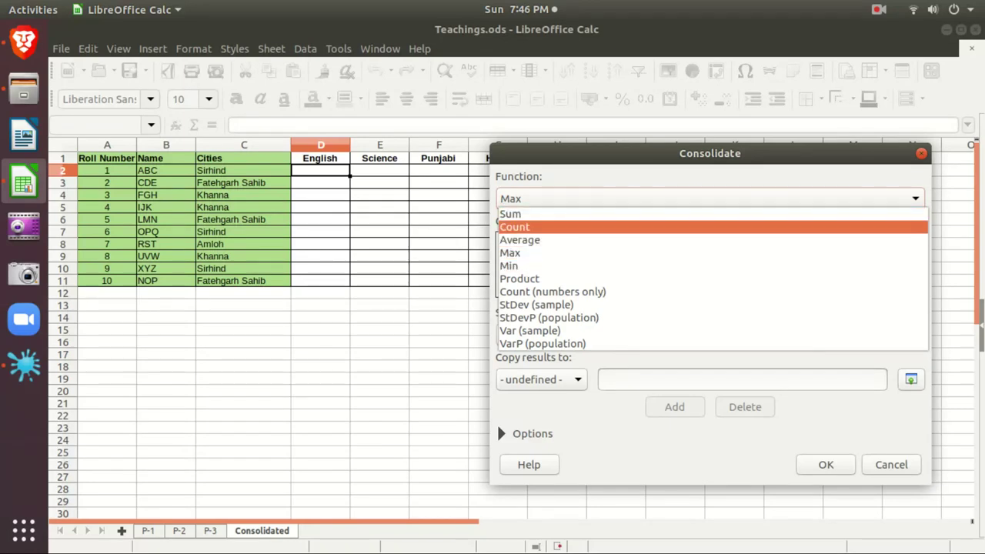
key("Down")
key("Down")
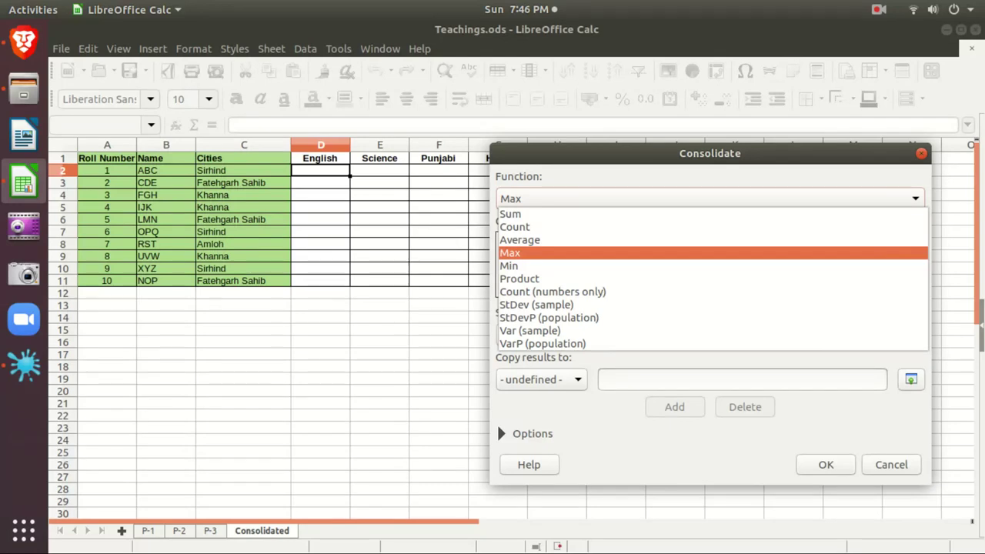
key("Return")
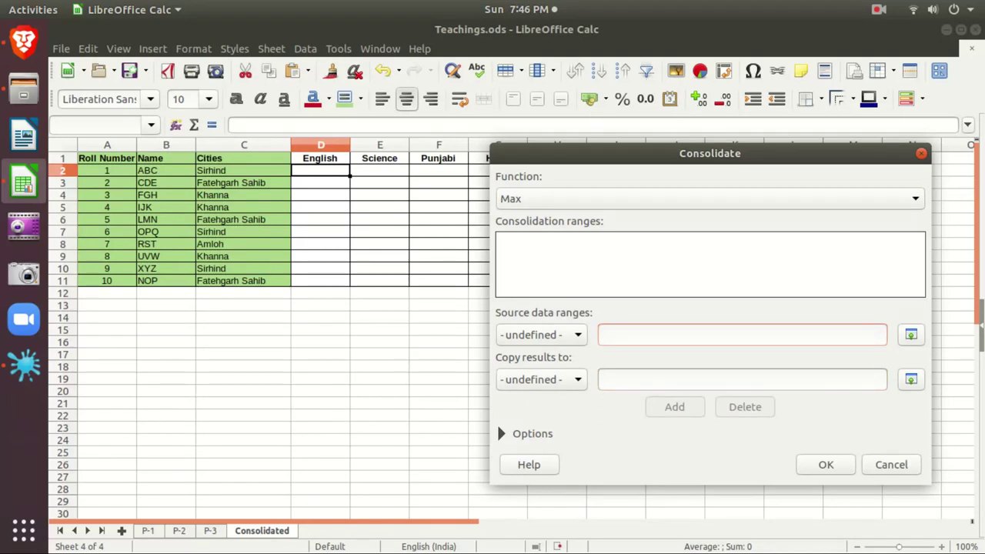
Add D1:H11 of sheet P-1, including the subject headers, as a consolidation range.
left_click(742, 380)
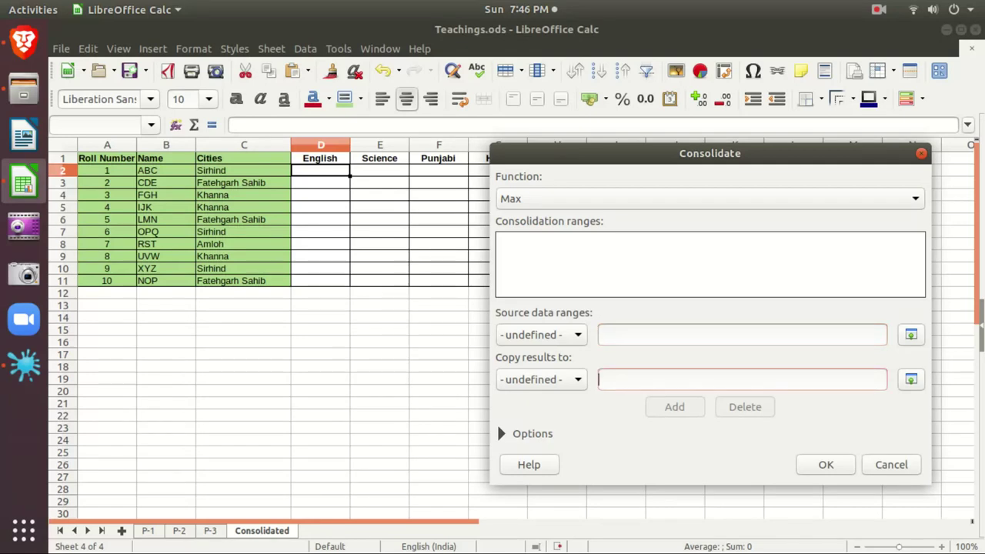
left_click(742, 335)
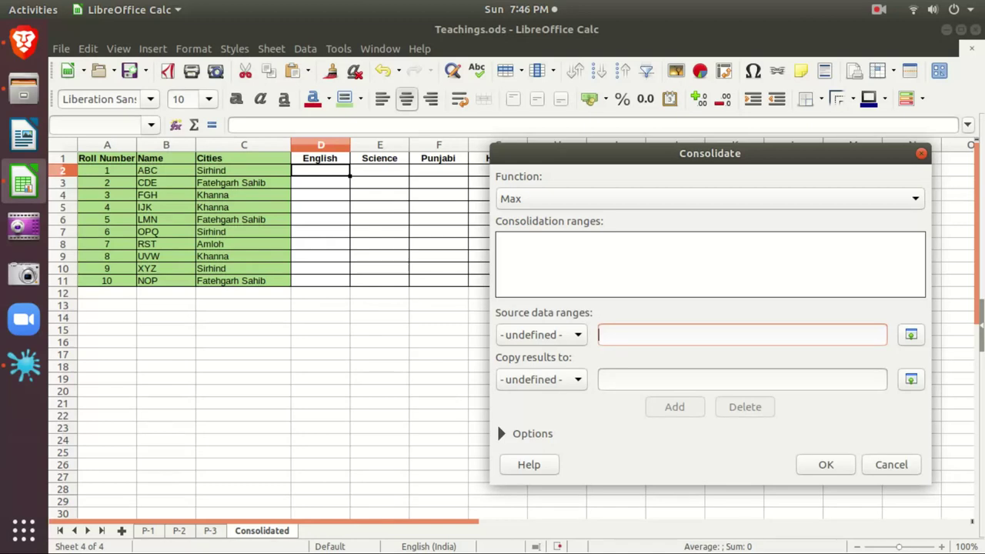
left_click(149, 531)
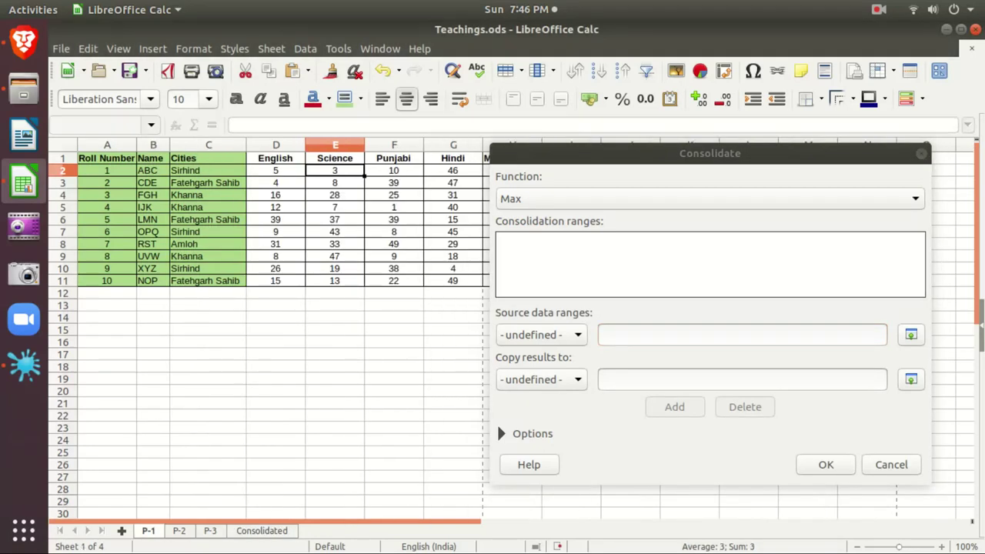
left_click_drag(276, 157, 514, 282)
left_click(675, 407)
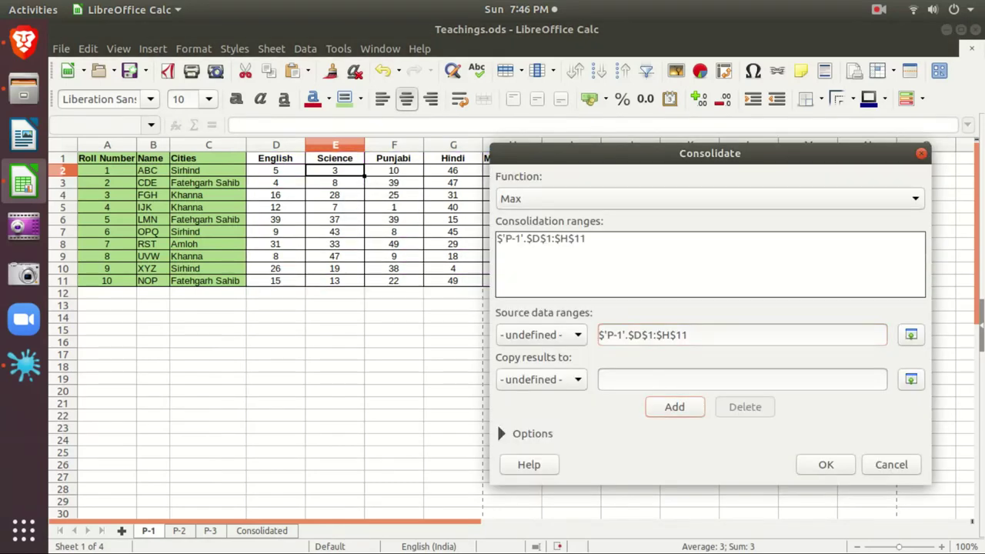
Add D1:H11 of sheet P-2 and D1:H11 of sheet P-3 as further consolidation ranges.
left_click(179, 530)
left_click_drag(301, 158, 558, 285)
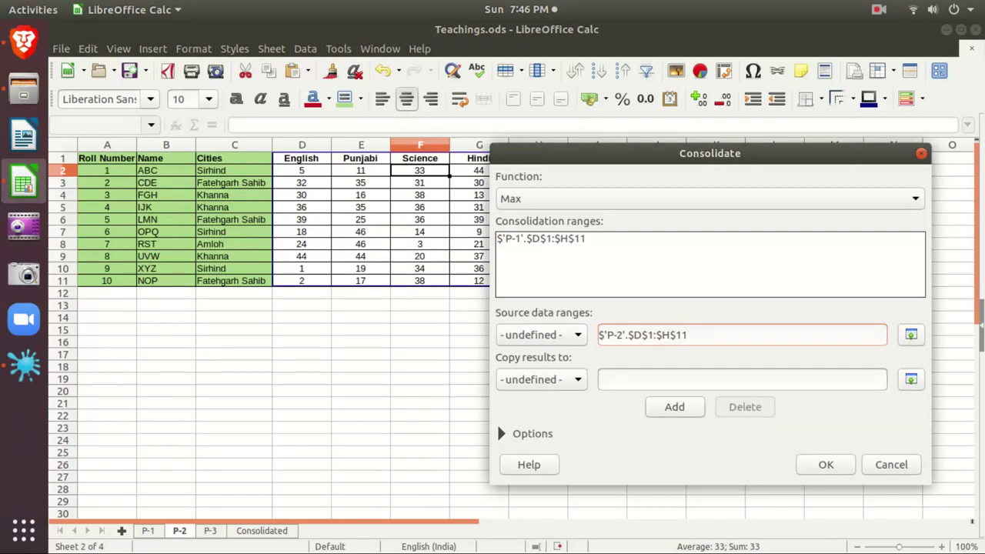
key("alt+a")
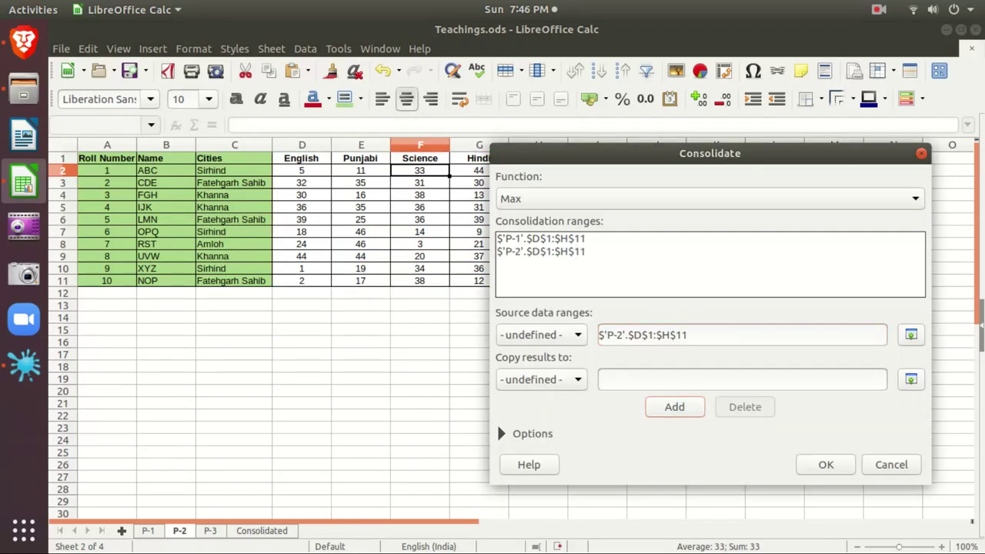
left_click(210, 532)
left_click_drag(301, 158, 538, 286)
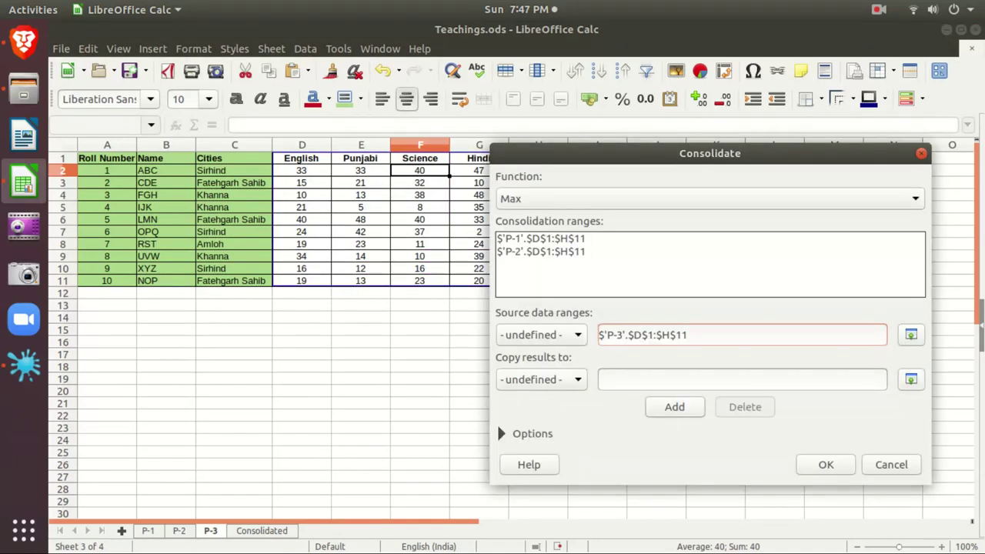
key("alt+a")
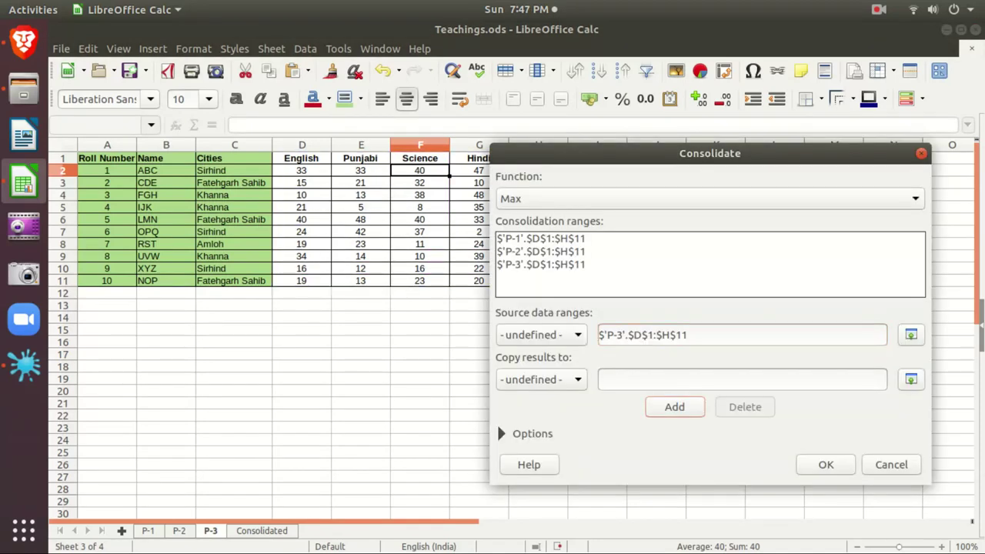
Set cell D1 of the Consolidated sheet as the results target and leave the source data range empty.
left_click(262, 531)
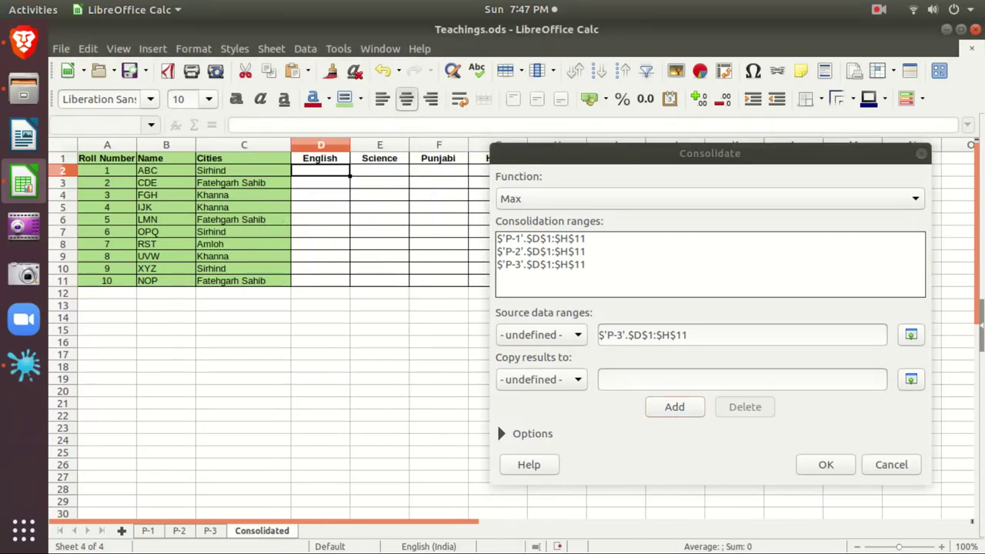
left_click(320, 158)
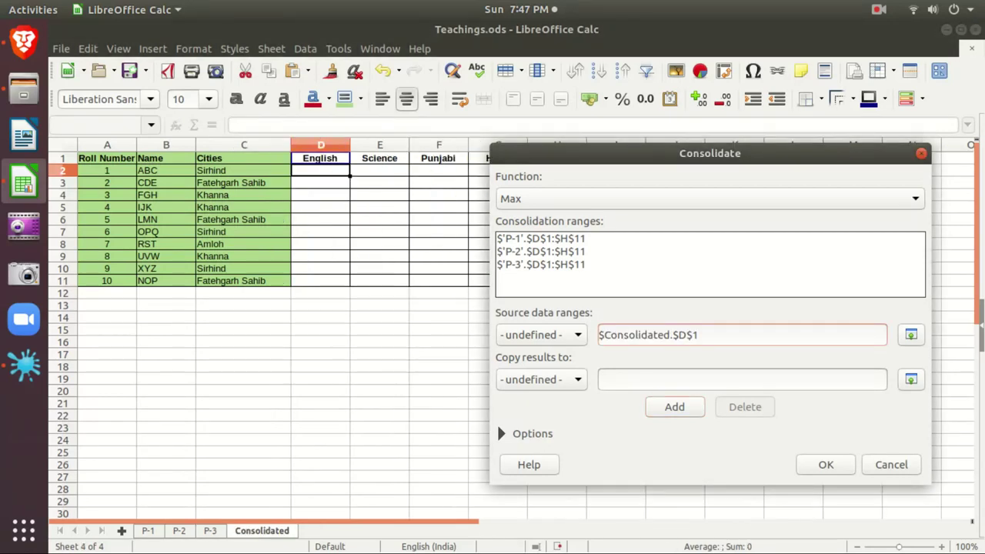
left_click(742, 379)
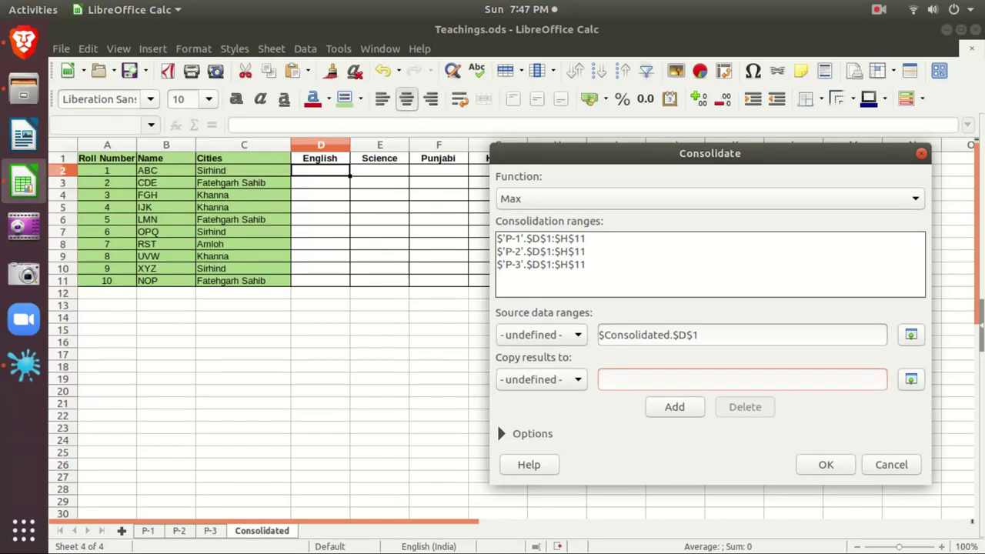
left_click(320, 158)
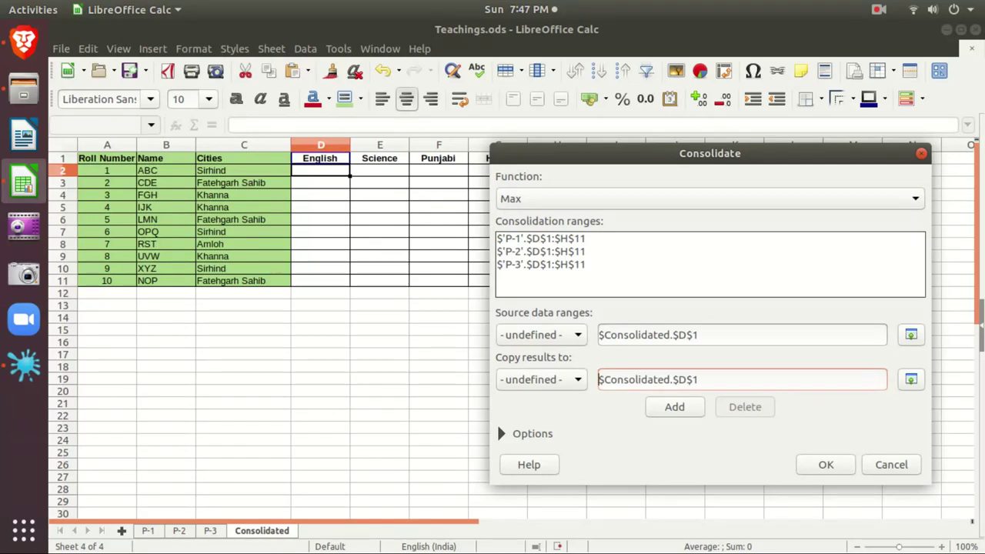
triple_click(662, 335)
key("BackSpace")
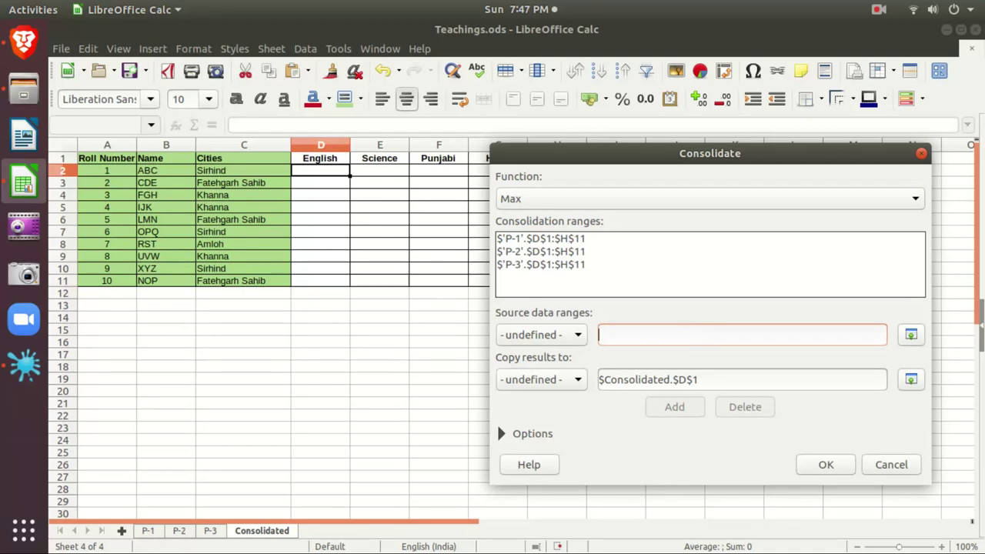
Run the Max consolidation by column labels, with row labels and the link to source data left off.
left_click(503, 434)
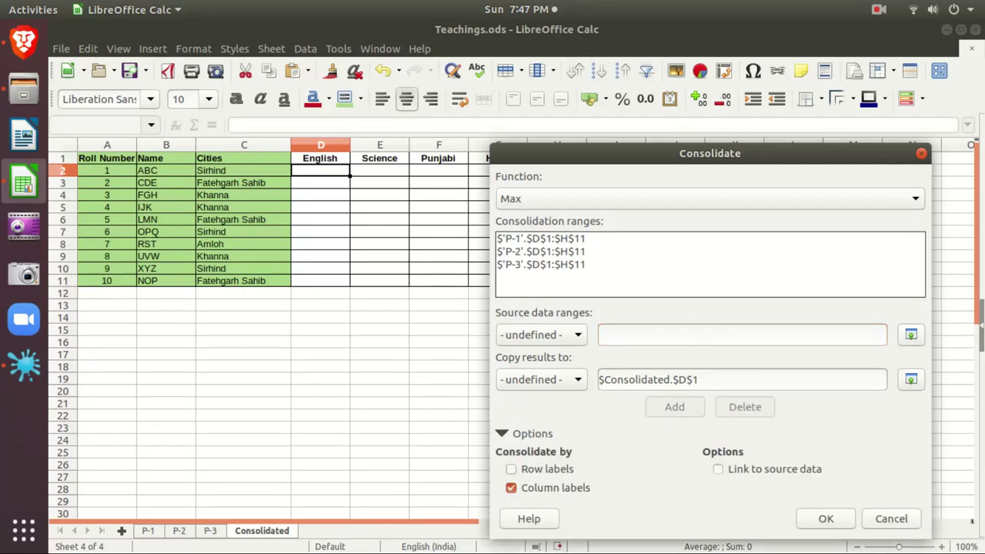
left_click(511, 469)
left_click(511, 469)
left_click(826, 519)
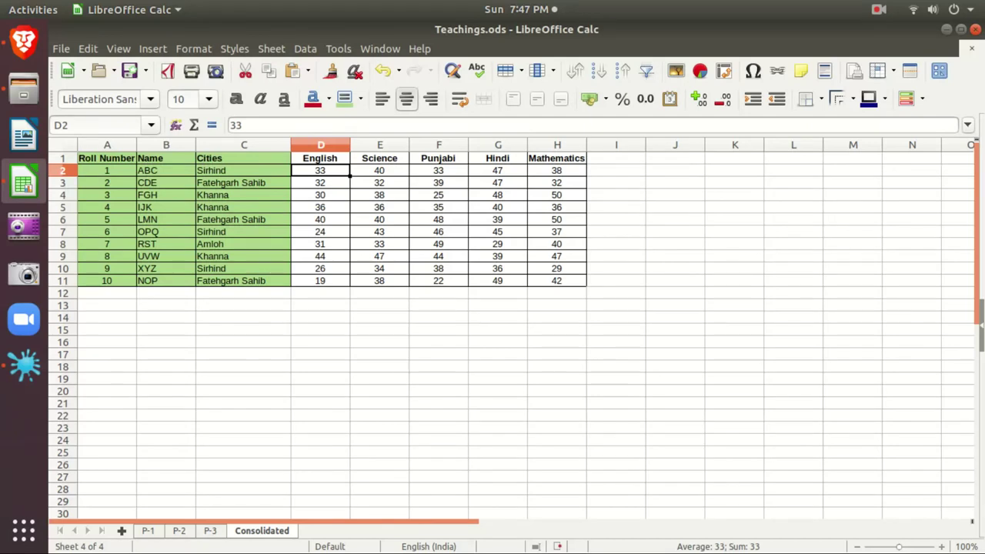
Compare roll number 1's Science mark on sheets P-1, P-2 and P-3 with the Consolidated sheet.
left_click(148, 531)
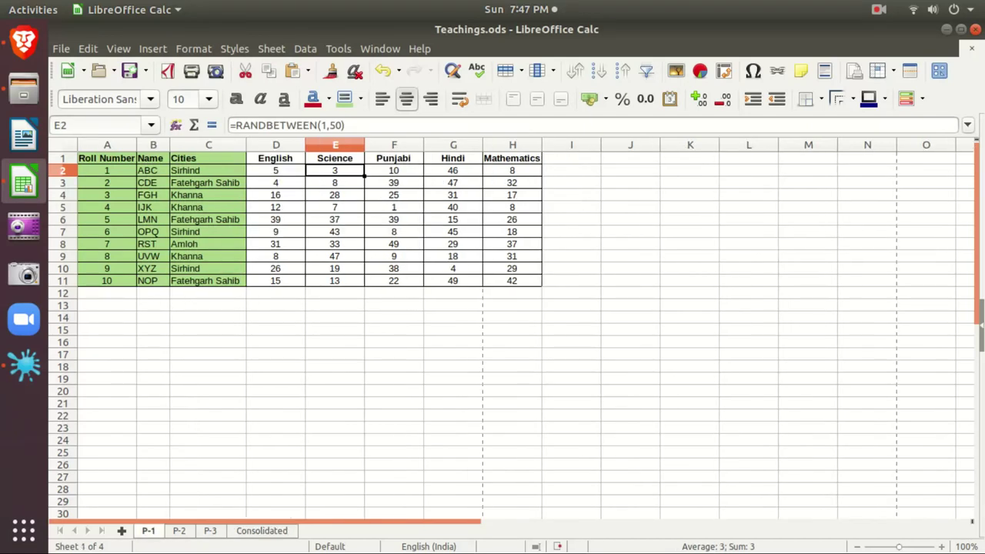
key("ctrl+Page_Down")
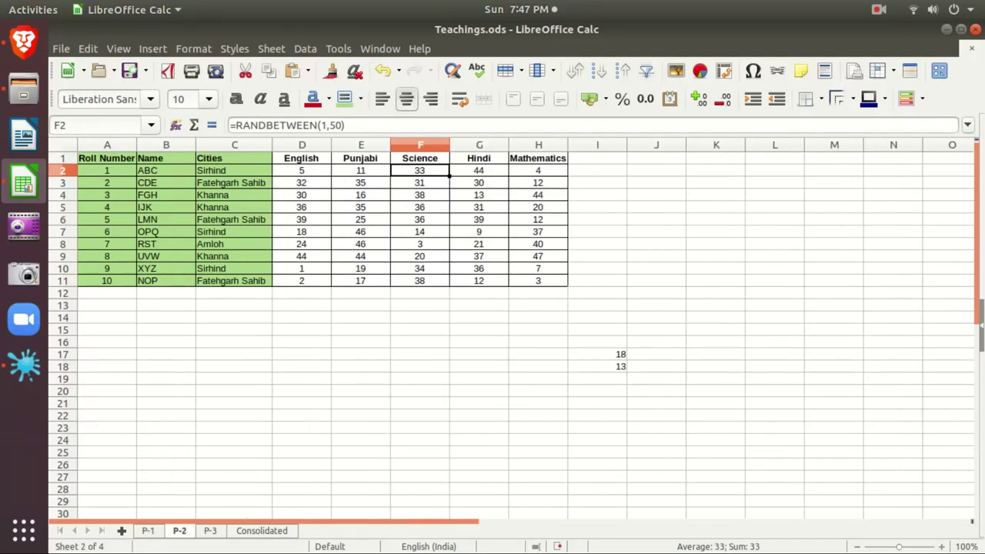
key("ctrl+Page_Down")
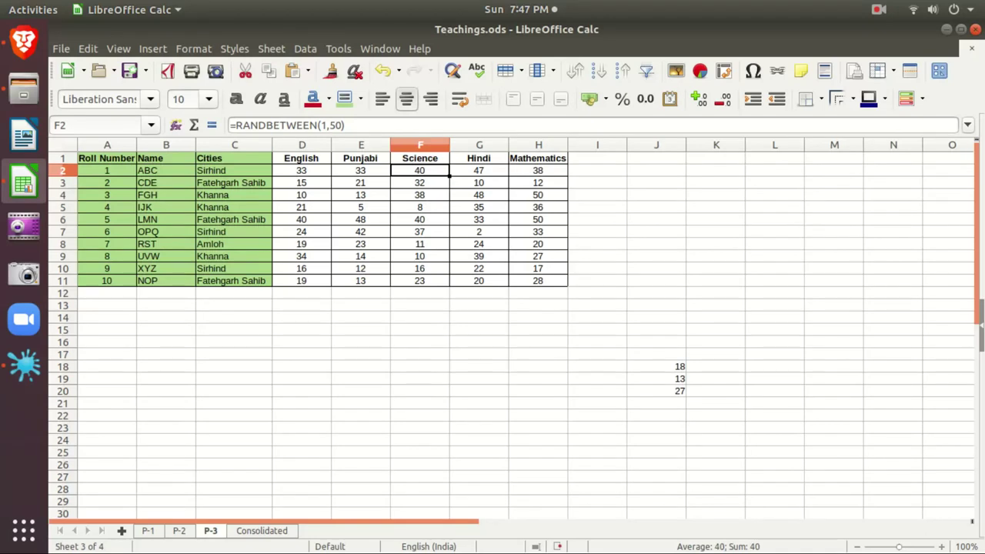
key("ctrl+Page_Down")
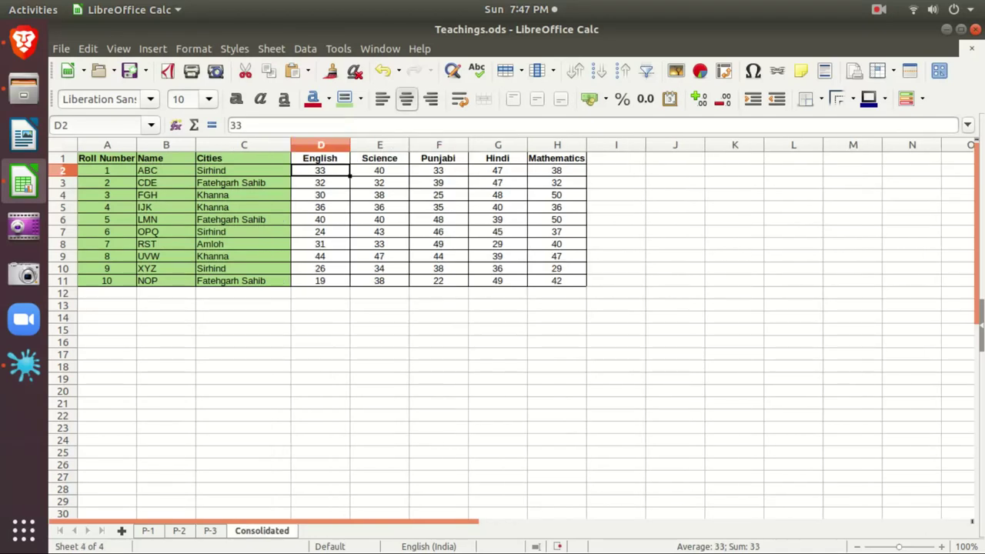
left_click(380, 170)
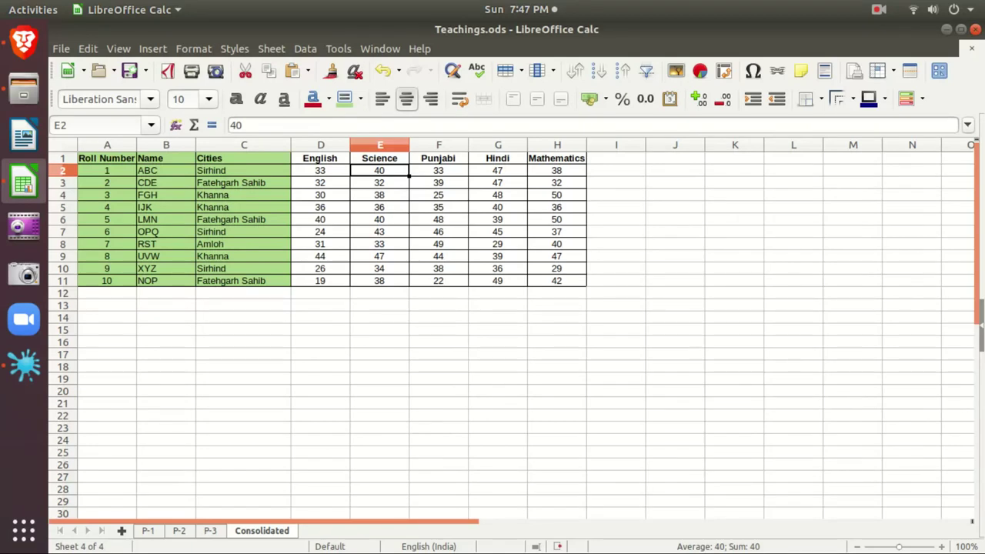
Compare roll number 1's Punjabi mark on sheets P-1, P-2 and P-3 with the Consolidated sheet.
left_click(148, 531)
left_click(394, 171)
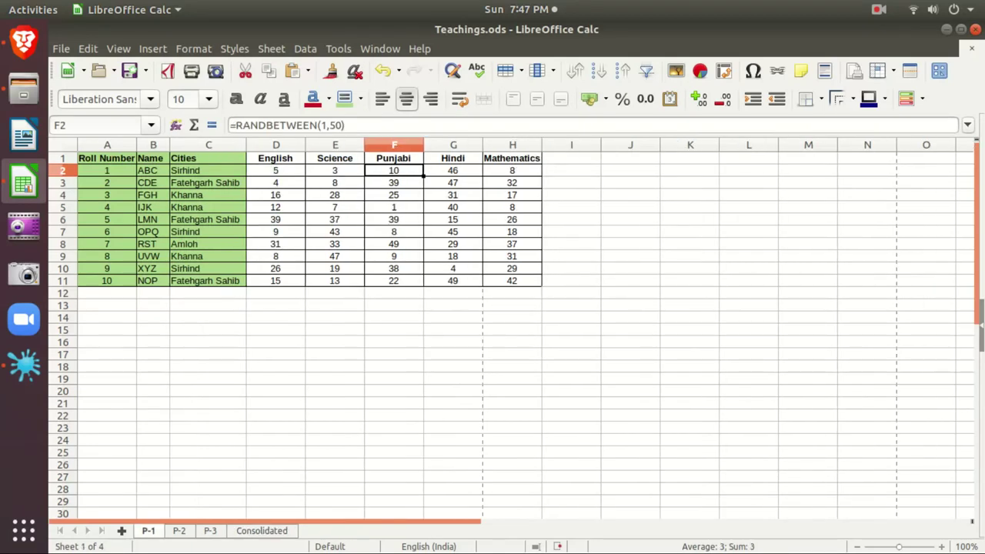
key("ctrl+Page_Down")
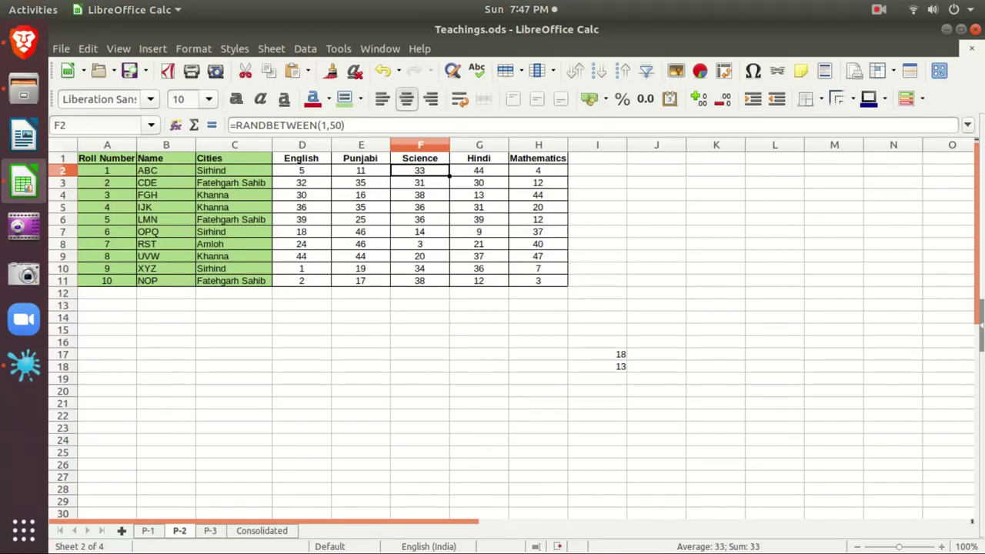
left_click(361, 171)
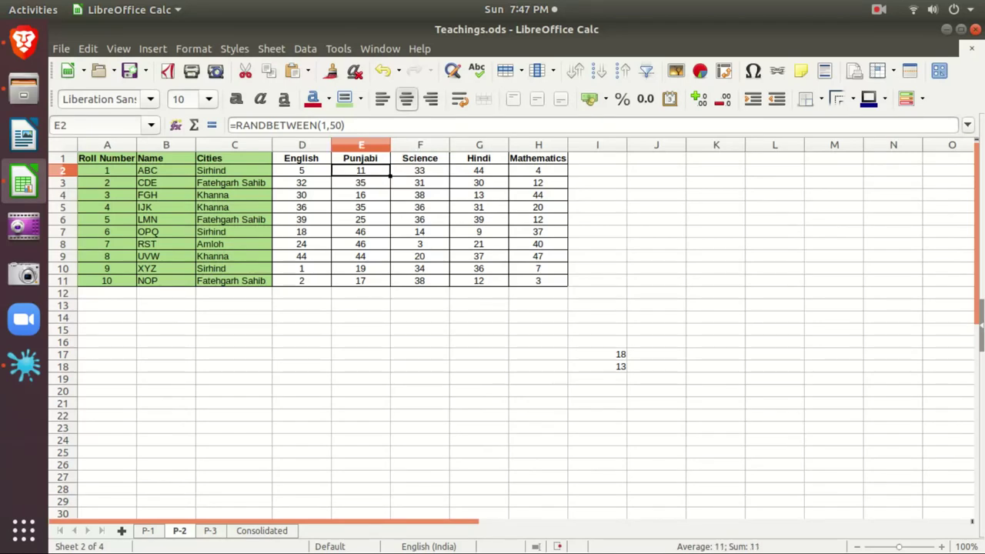
key("ctrl+Page_Down")
left_click(361, 171)
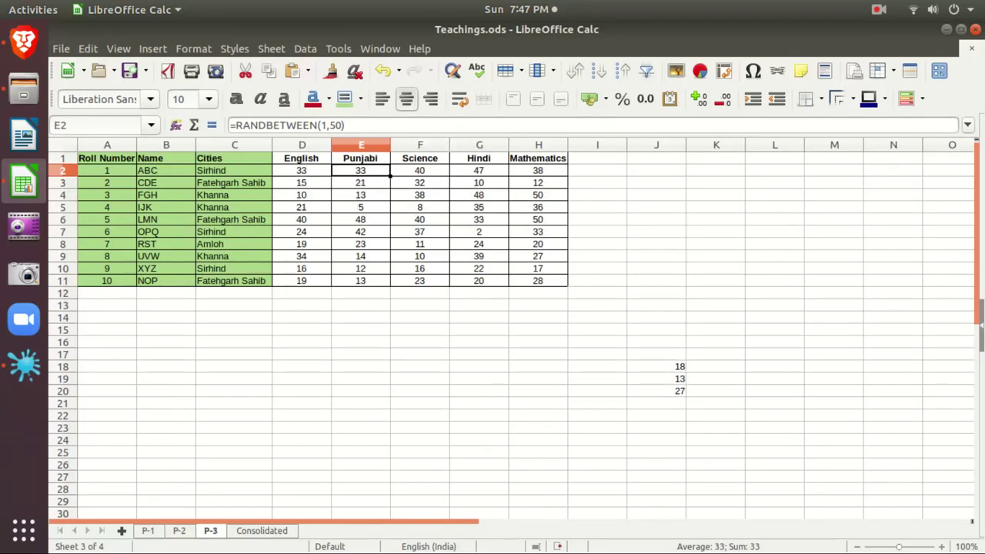
key("ctrl+Page_Down")
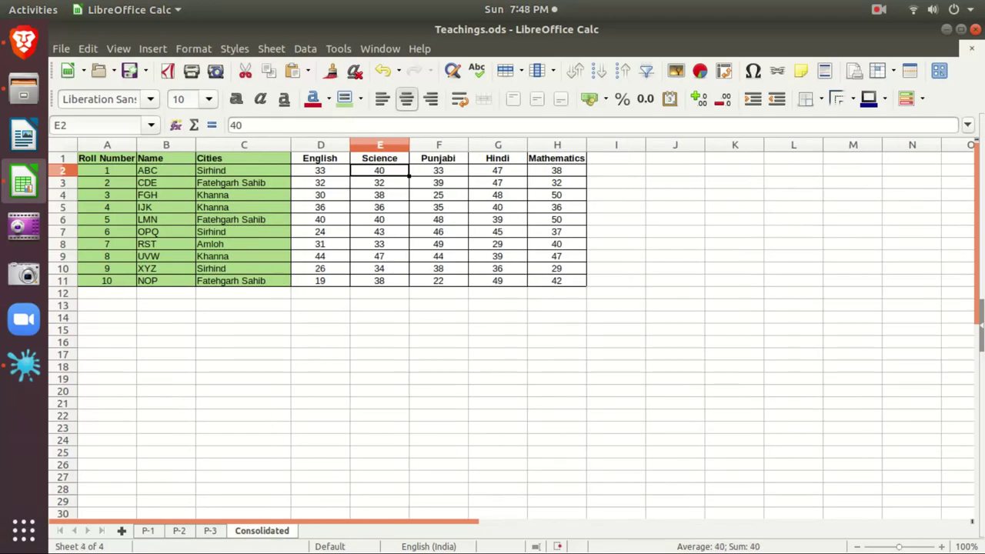
left_click(439, 170)
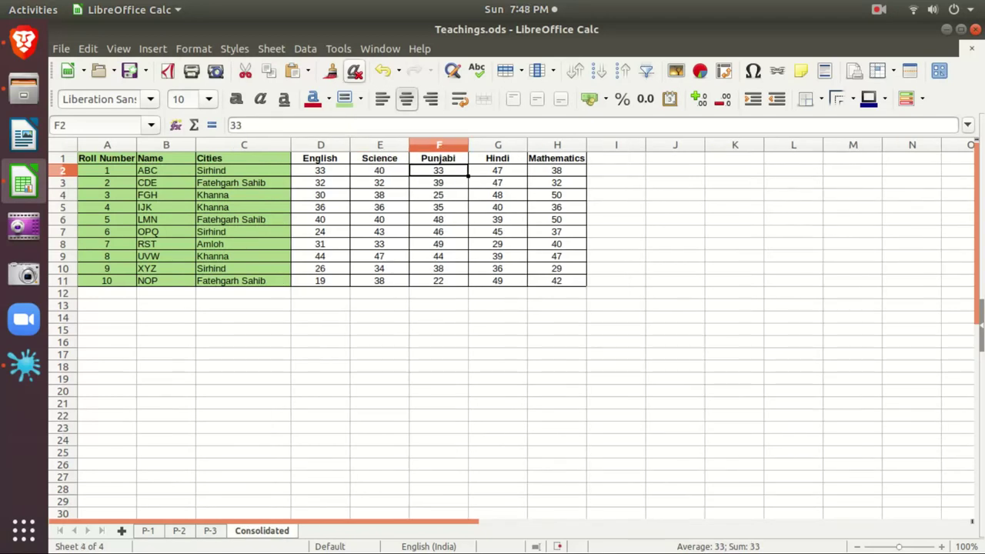
Rerun the Max consolidation into the Consolidated sheet with column labels turned off.
left_click(305, 49)
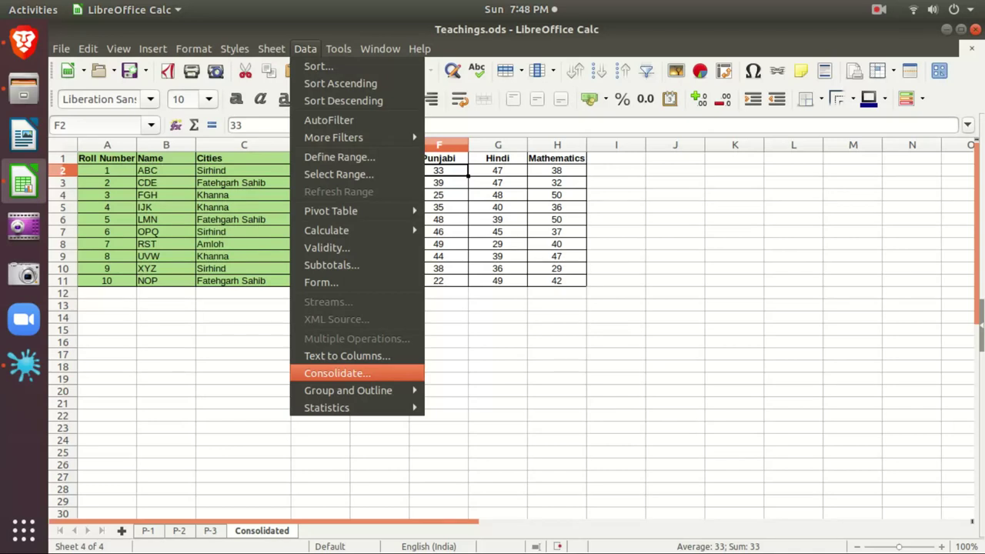
left_click(337, 373)
left_click(502, 434)
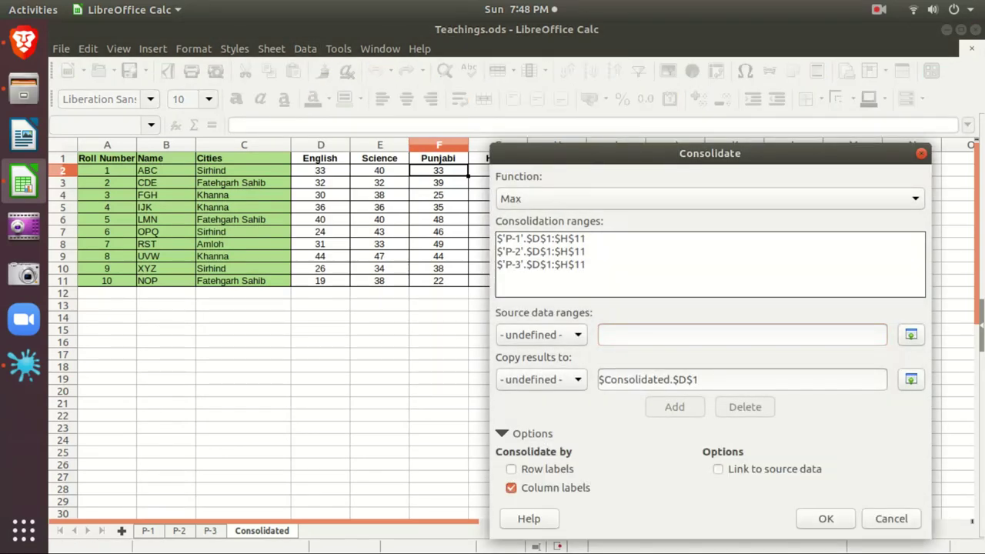
left_click(511, 488)
left_click(826, 519)
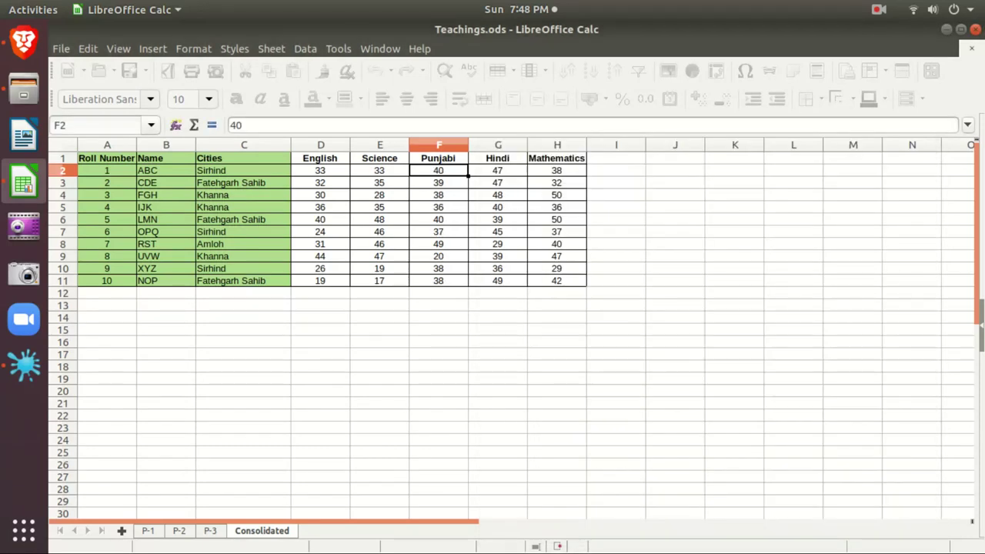
Clear the stray values in J18:J21 of sheet P-3.
left_click(380, 171)
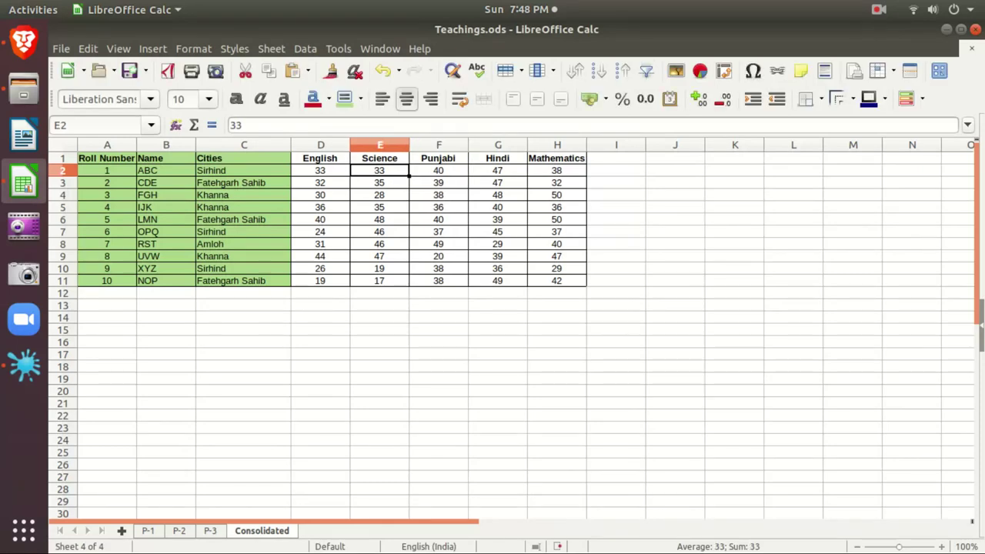
left_click(179, 531)
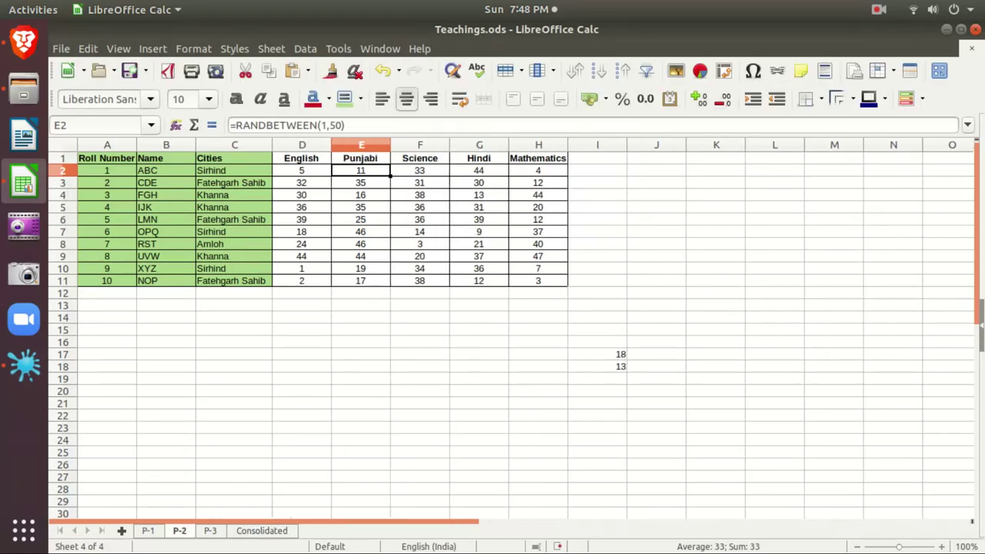
key("ctrl+Page_Down")
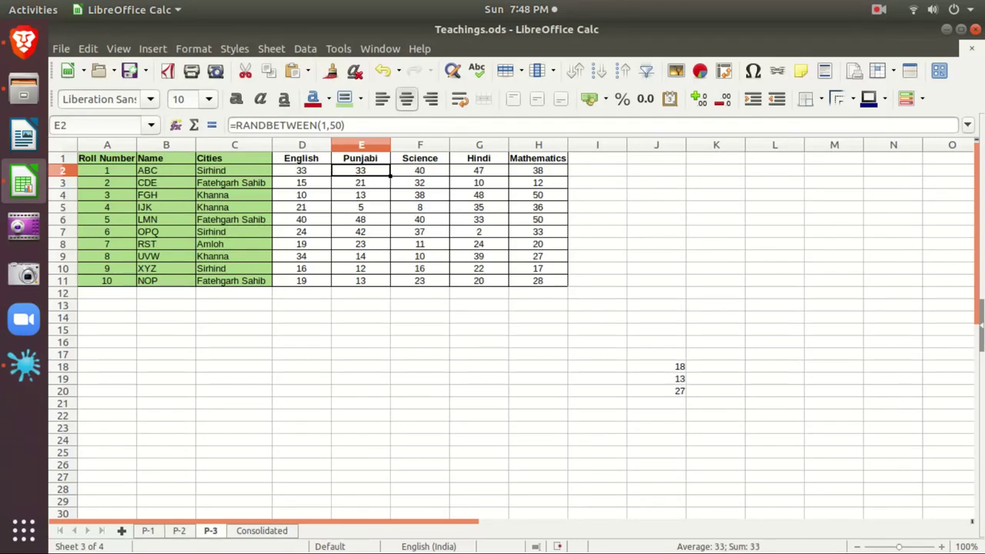
left_click_drag(657, 367, 657, 404)
key("Delete")
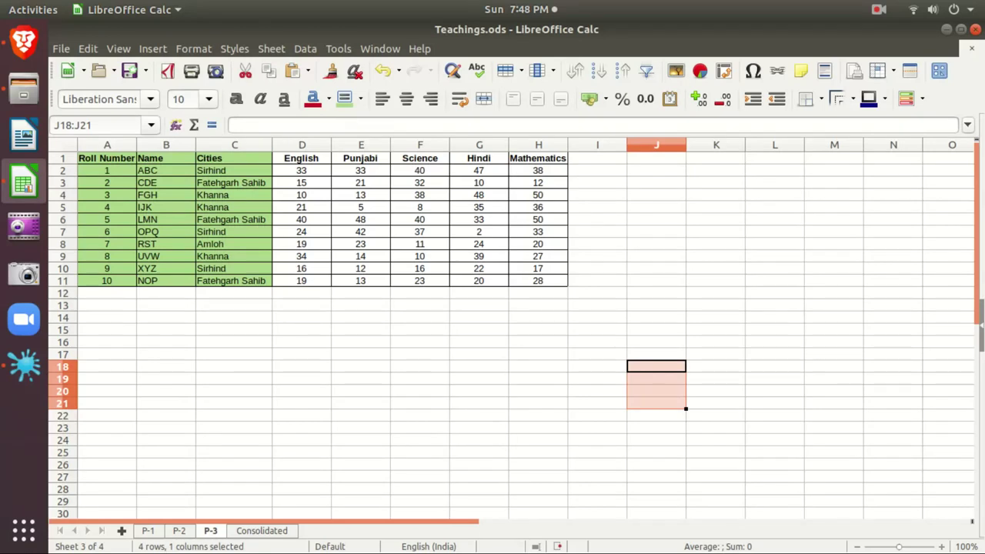
Compare the position of the Science column on sheets P-1, P-2 and P-3 with the Consolidated sheet.
key("ctrl+Page_Up")
key("ctrl+Page_Up")
left_click(335, 159)
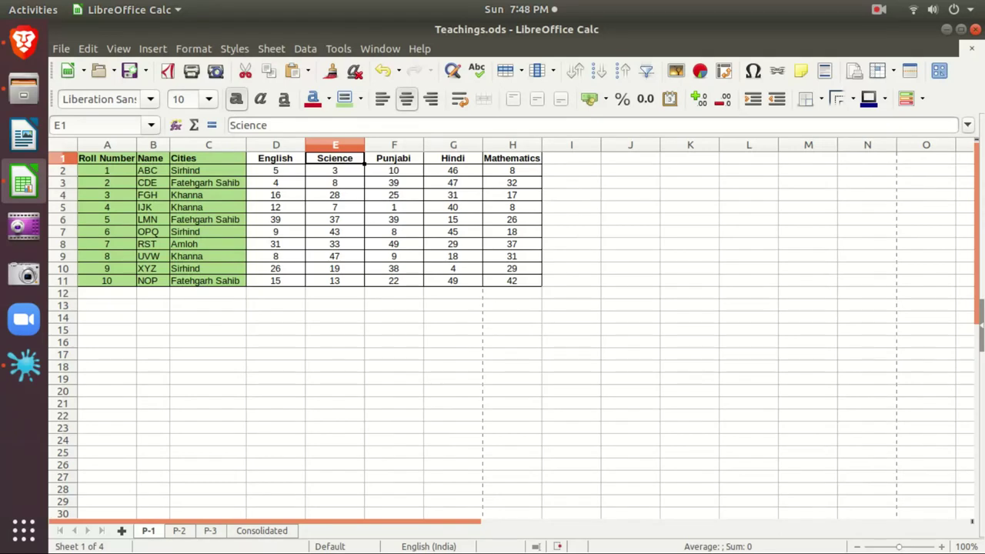
key("ctrl+Page_Down")
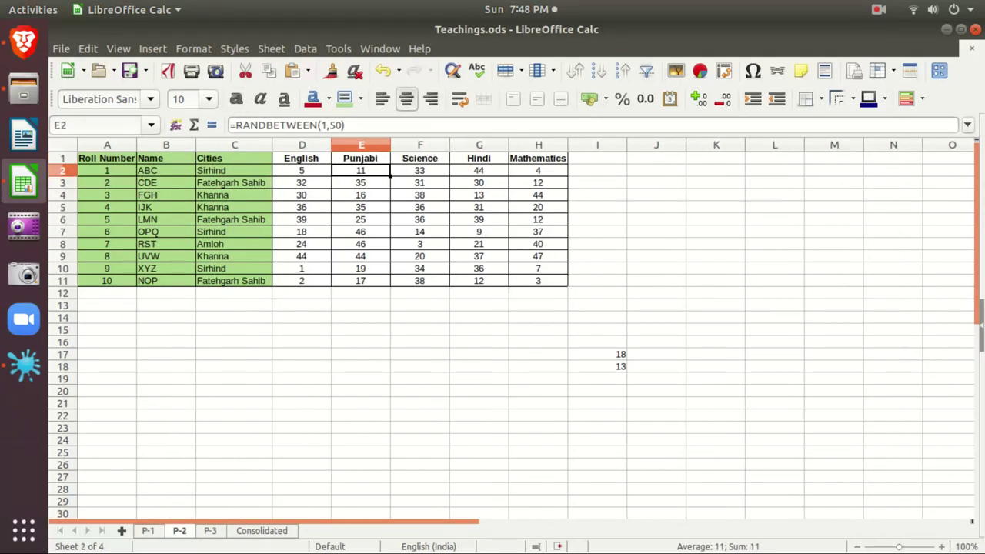
left_click(420, 145)
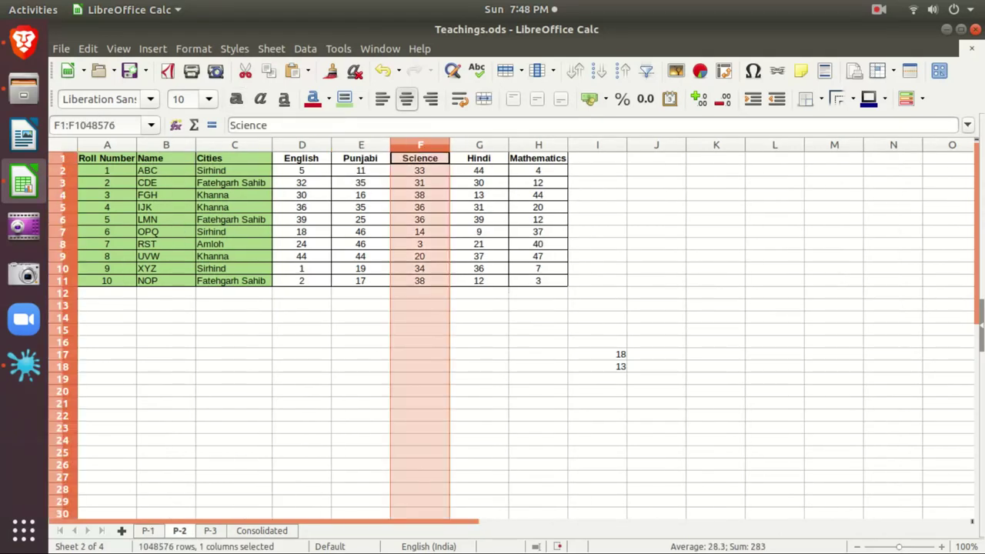
key("ctrl+Page_Down")
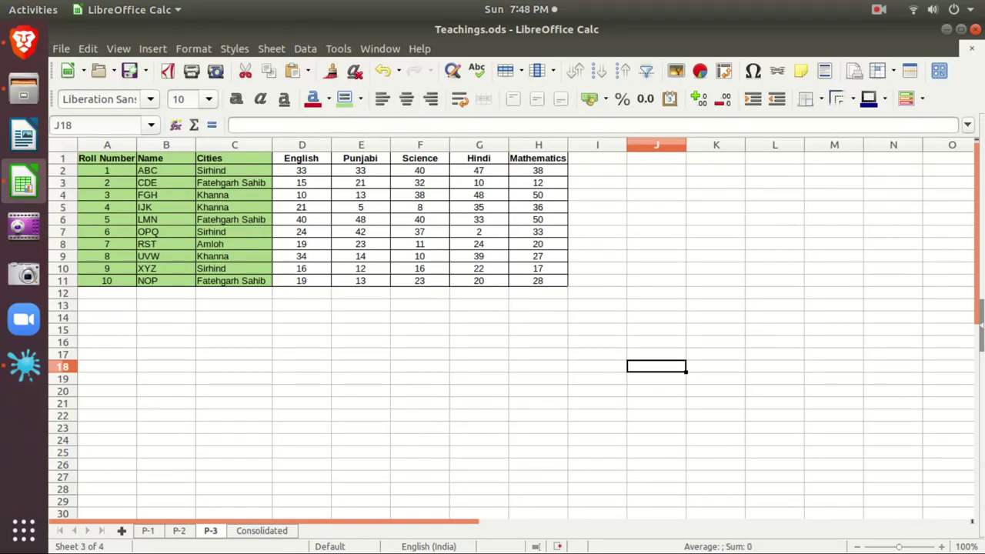
left_click(420, 145)
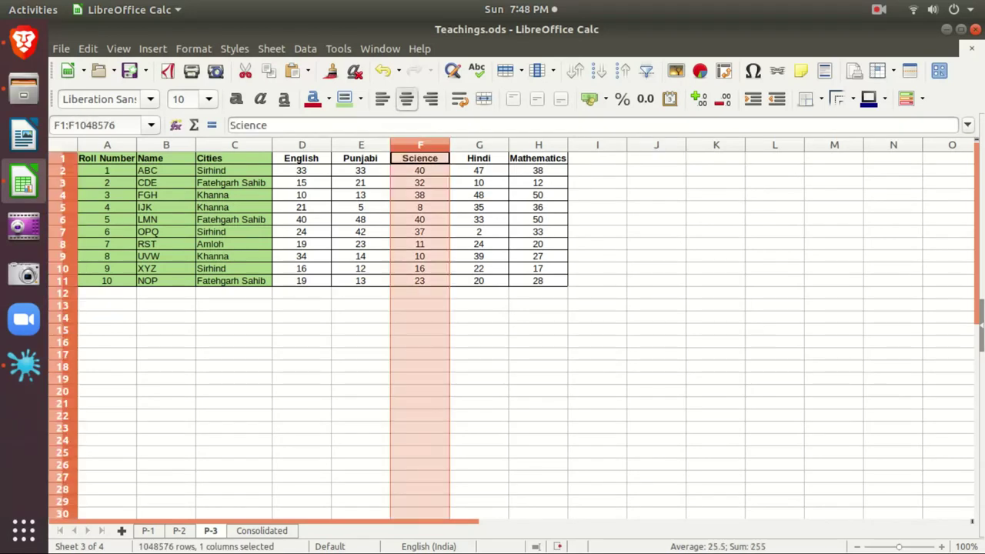
key("ctrl+Page_Down")
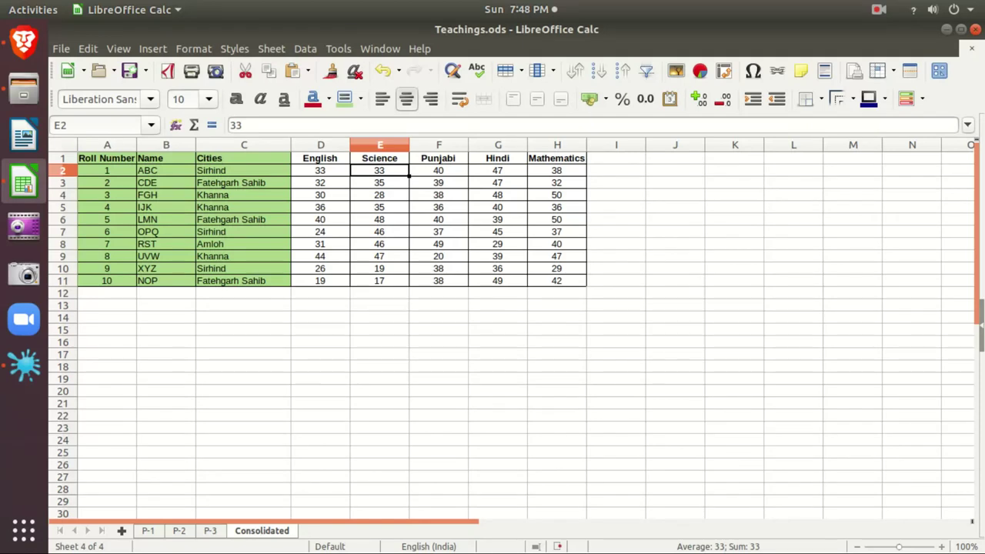
Examine the header row and the Roll Number column of the Consolidated table as possible consolidation labels.
left_click(320, 158)
left_click_drag(107, 157, 557, 157)
left_click_drag(107, 158, 107, 280)
left_click(243, 354)
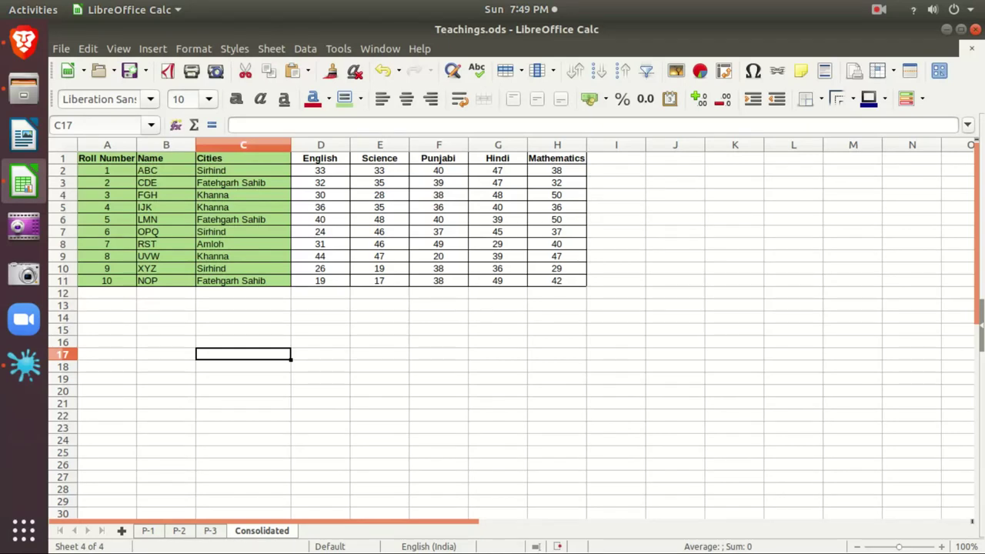
Recheck where the Science column sits on the Consolidated sheet and on sheets P-1 and P-2.
left_click(380, 145)
left_click(379, 158)
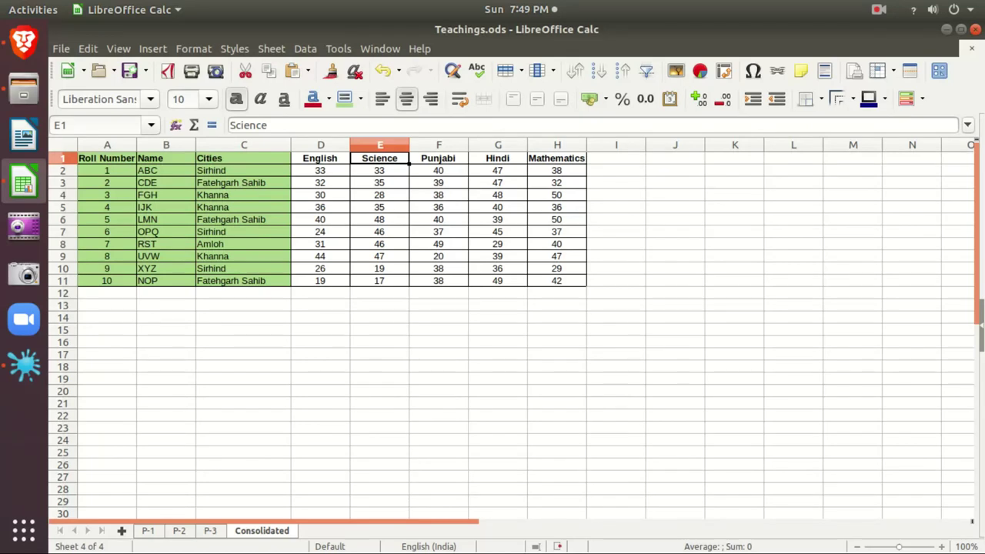
left_click(149, 531)
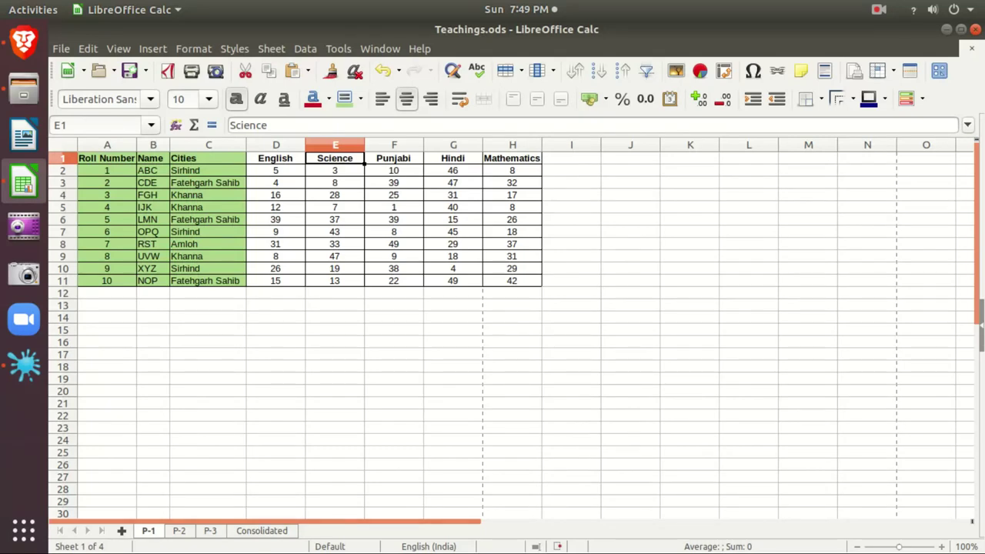
key("ctrl+Page_Down")
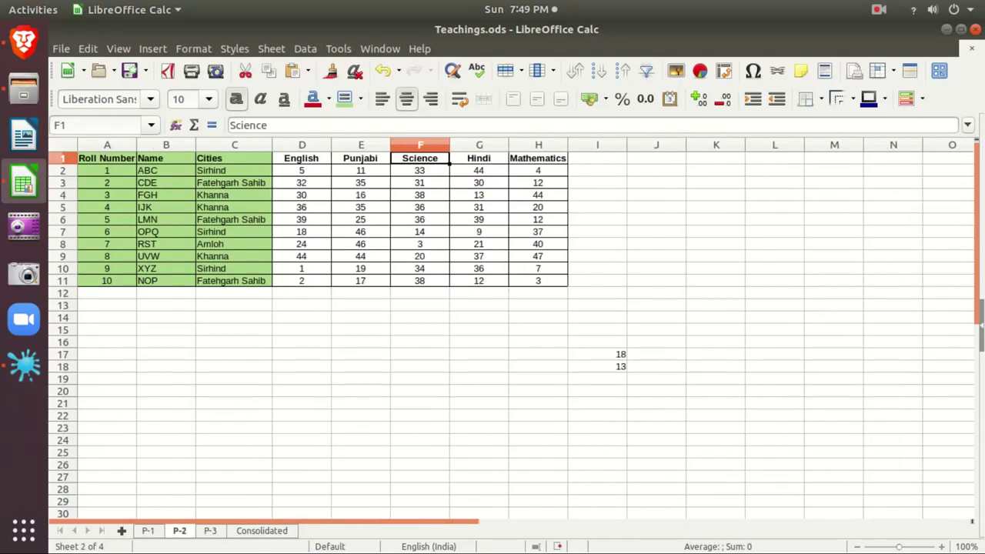
Rerun the Max consolidation of P-1, P-2 and P-3 on the Consolidated sheet with Column labels enabled and Row labels off.
left_click(261, 531)
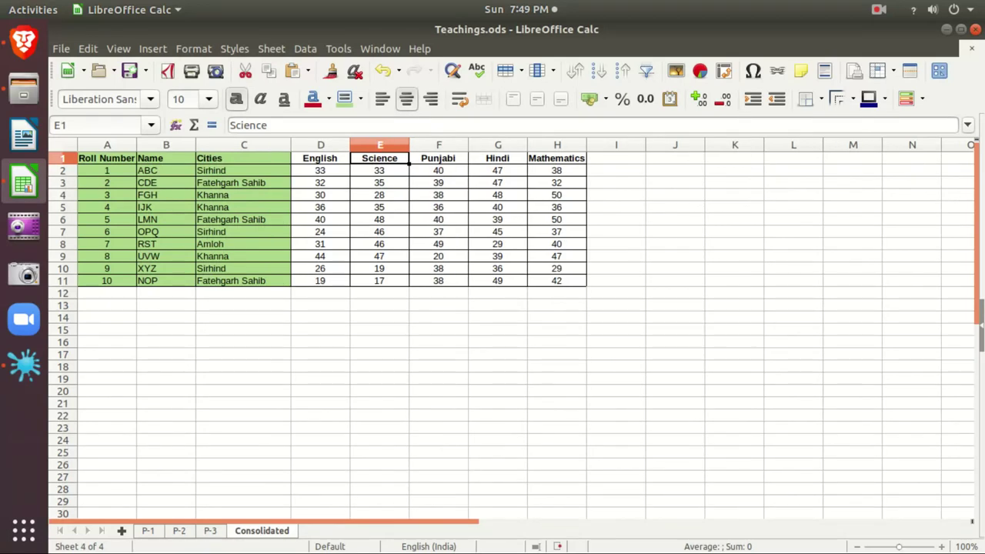
left_click(305, 48)
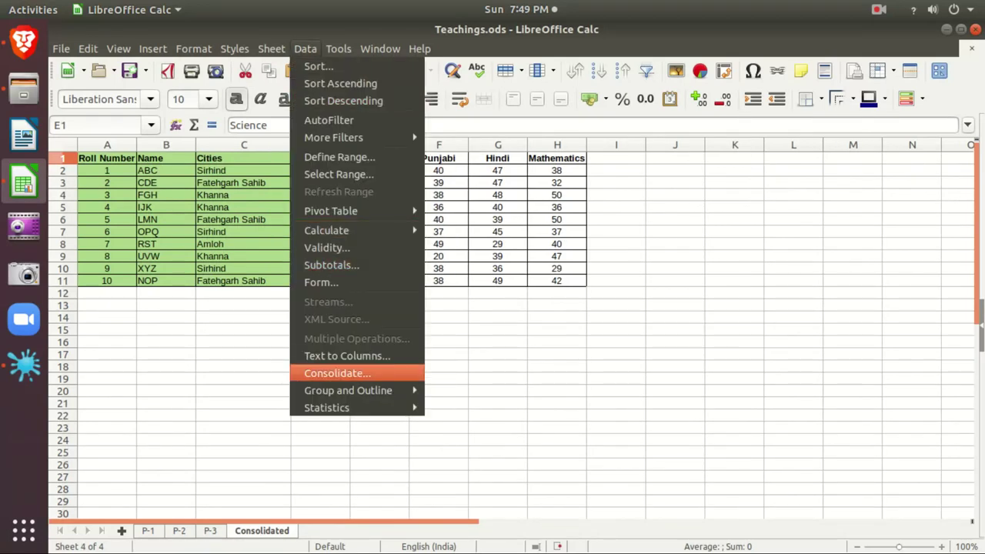
key("Return")
key("alt+o")
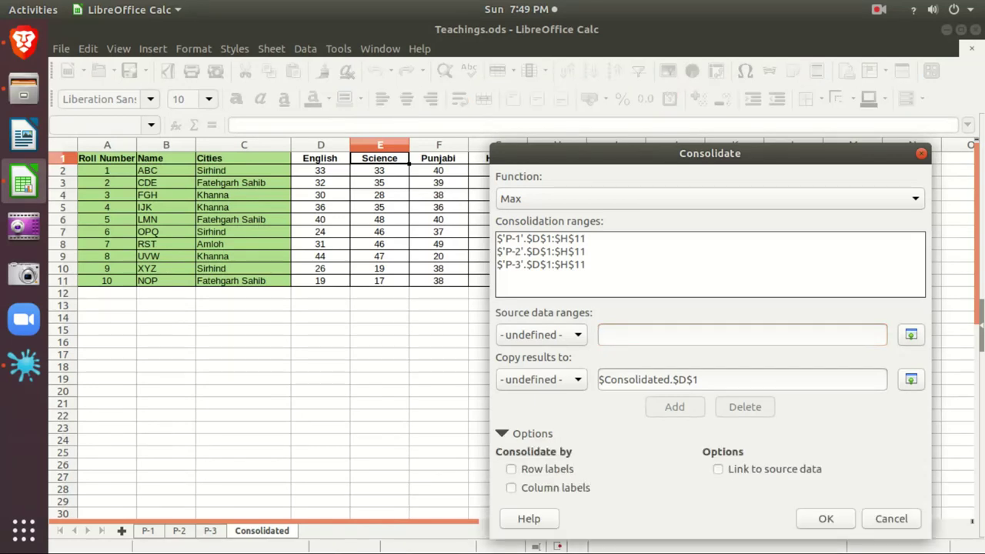
left_click(511, 470)
left_click(511, 470)
left_click(511, 488)
left_click(826, 518)
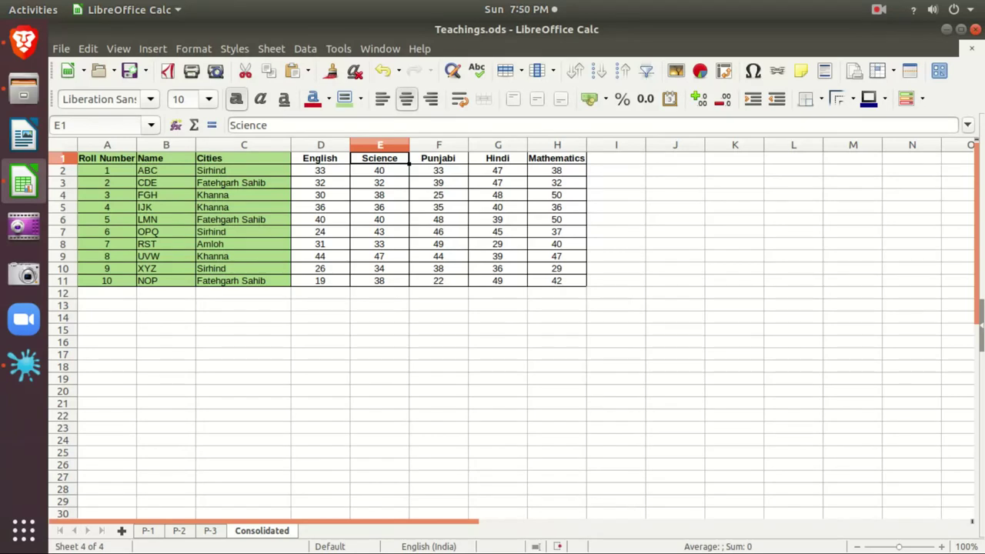
Set the Punjabi mark of roll number 1 on sheet P-1 to 50.
left_click(439, 171)
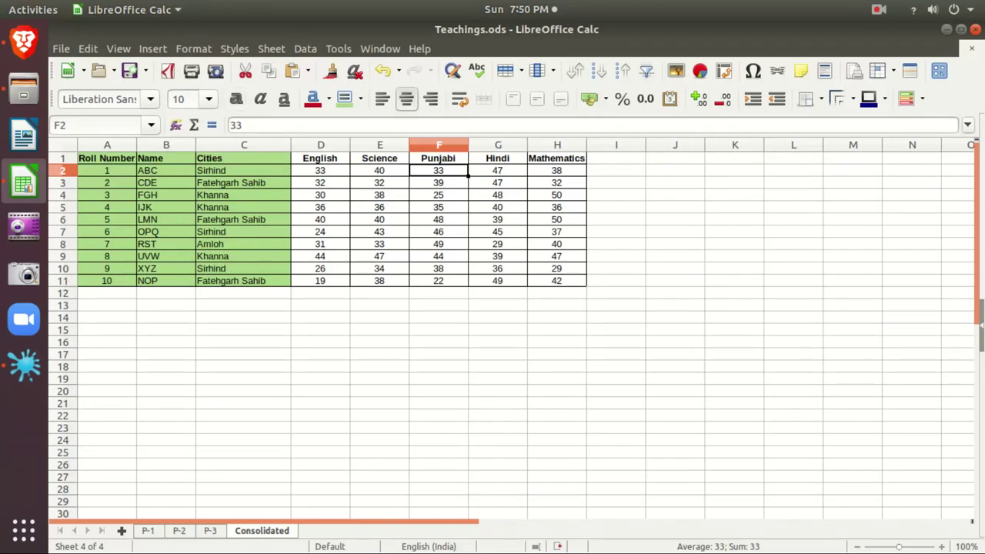
key("ctrl+Page_Up")
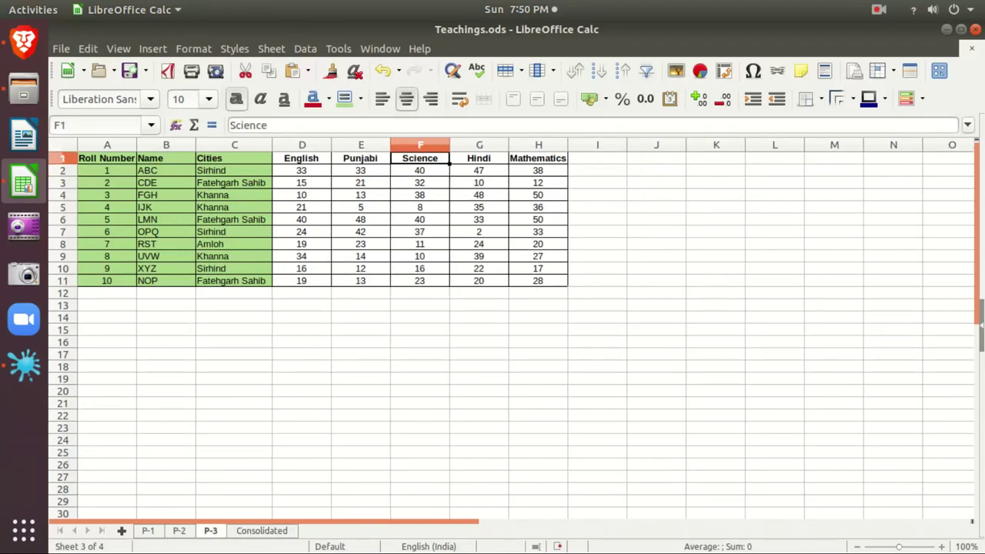
key("ctrl+Page_Up")
key("ctrl+Page_Up")
left_click(395, 171)
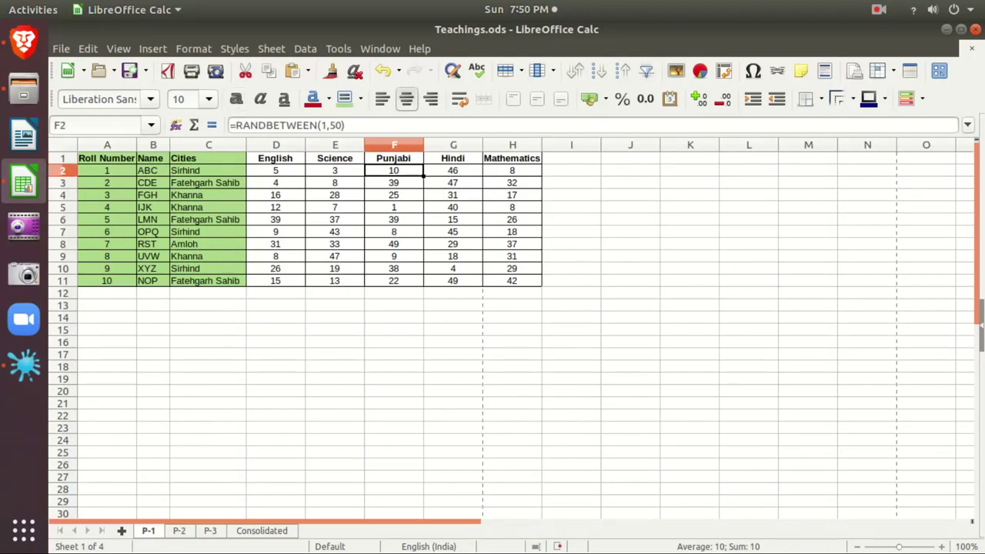
type("50")
key("Return")
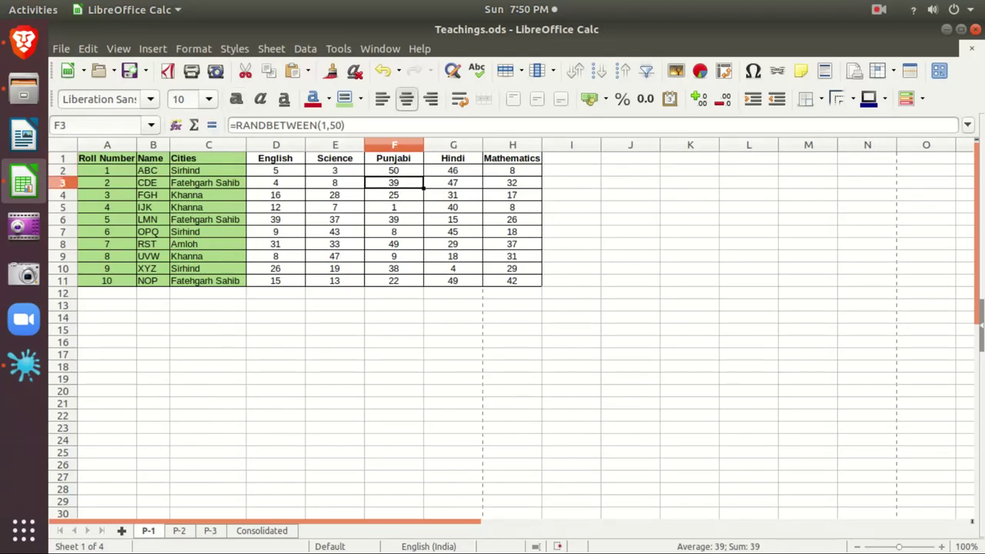
Compare roll number 1's Punjabi mark on the Consolidated sheet with the edited mark on sheet P-1.
key("ctrl+Page_Down")
key("ctrl+Page_Down")
key("ctrl+Page_Down")
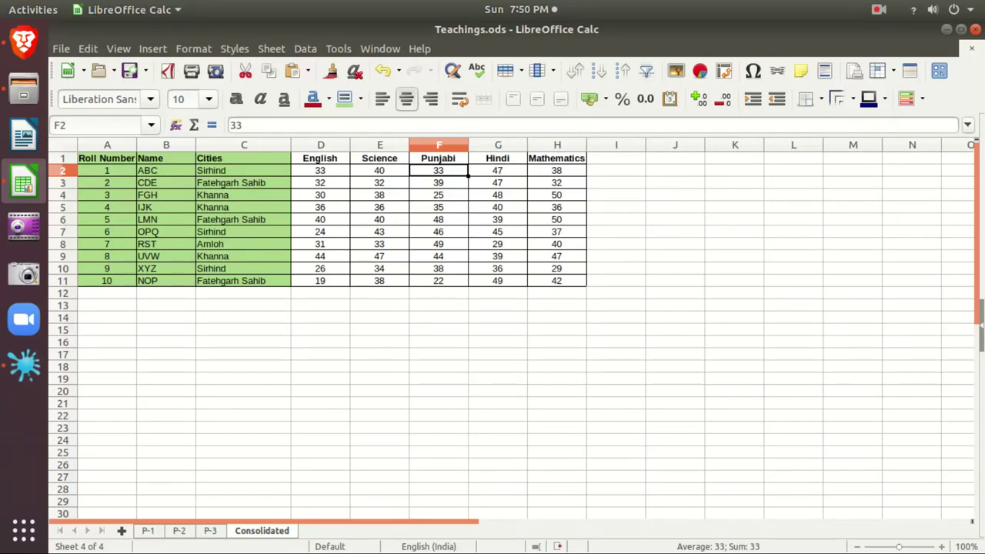
key("ctrl+Page_Up")
key("ctrl+Page_Up")
key("ctrl+Page_Up")
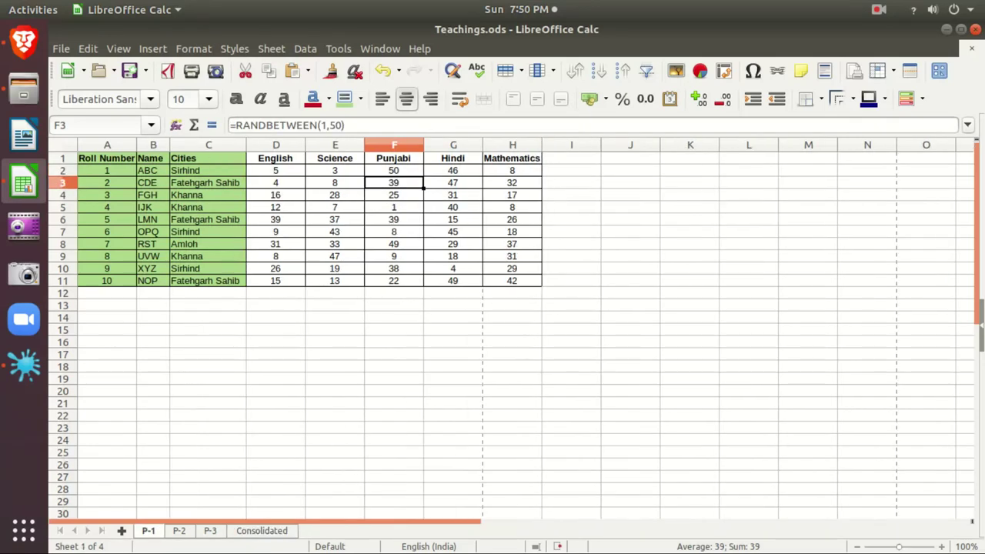
key("Up")
key("ctrl+Page_Down")
key("ctrl+Page_Down")
key("ctrl+Page_Down")
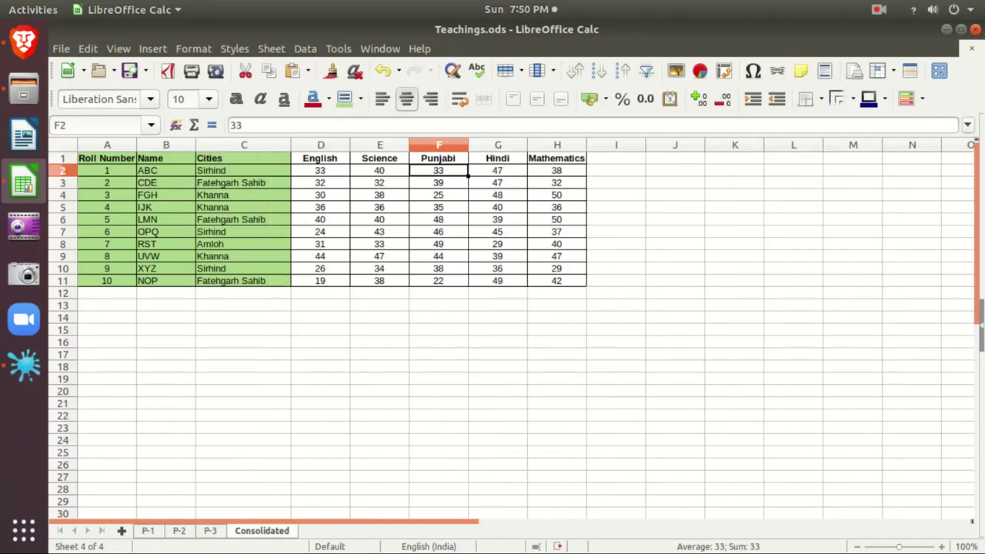
Rerun the Max consolidation by column labels with Link to source data enabled.
left_click(306, 48)
left_click(337, 373)
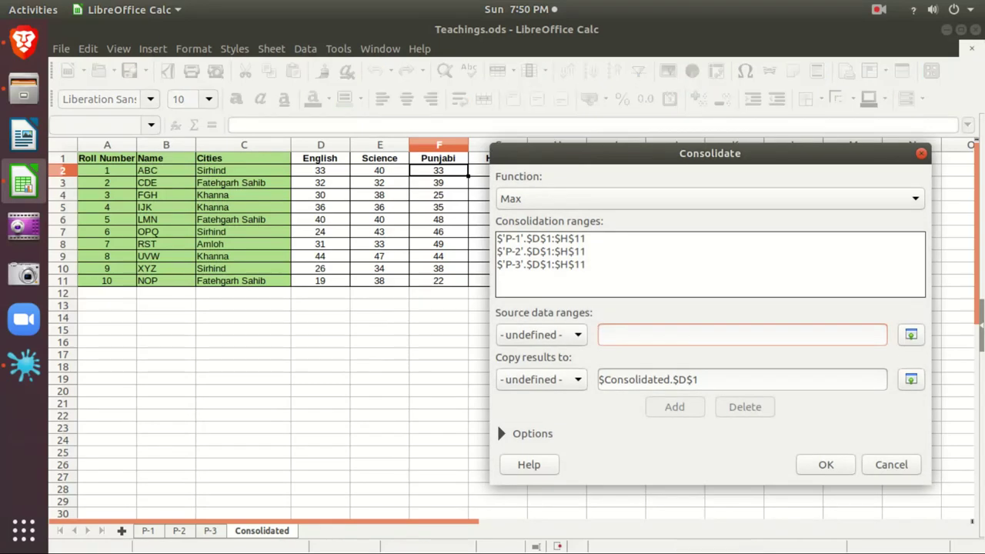
left_click(501, 433)
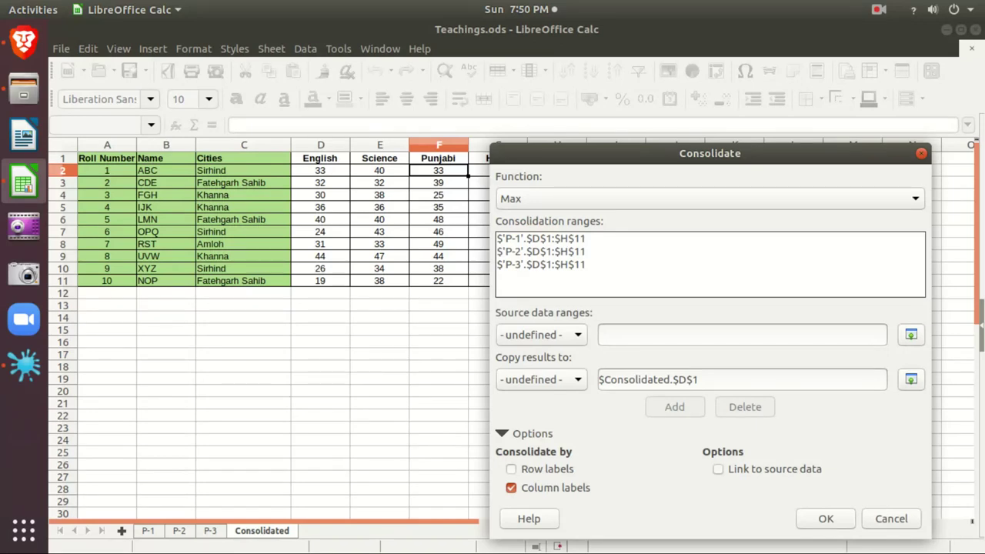
left_click(718, 469)
left_click(826, 518)
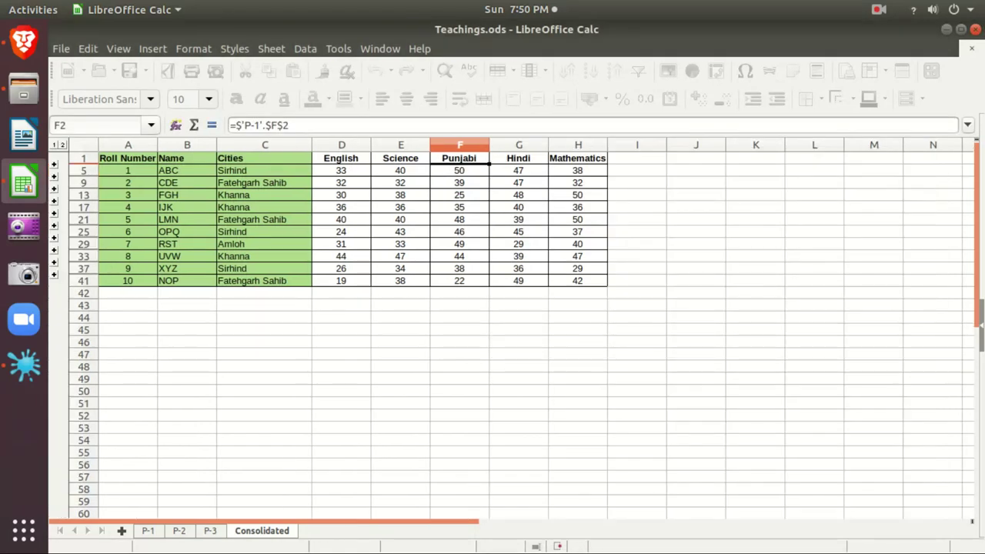
Check the Punjabi result formulas for roll numbers 1 and 2 in the linked Consolidated table.
key("Up")
key("Down")
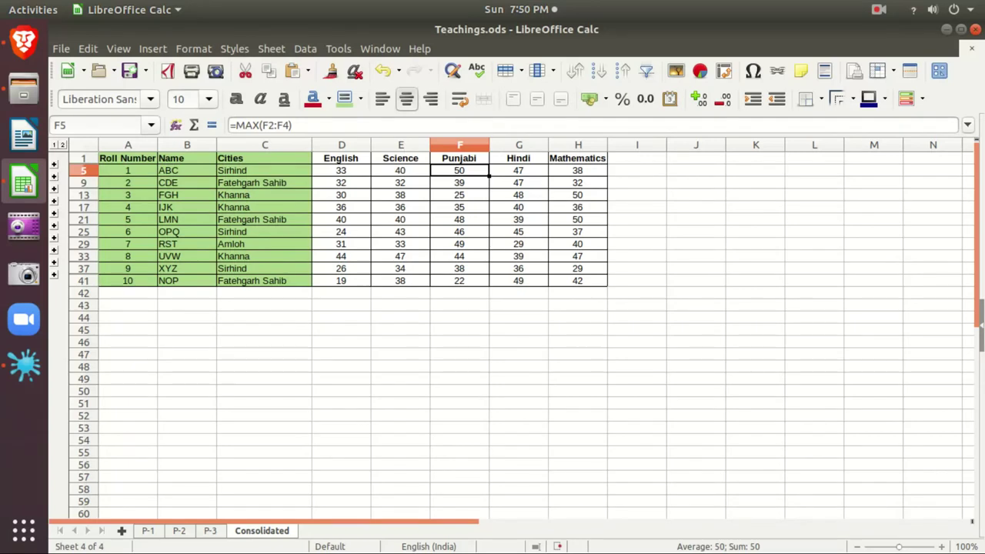
key("Down")
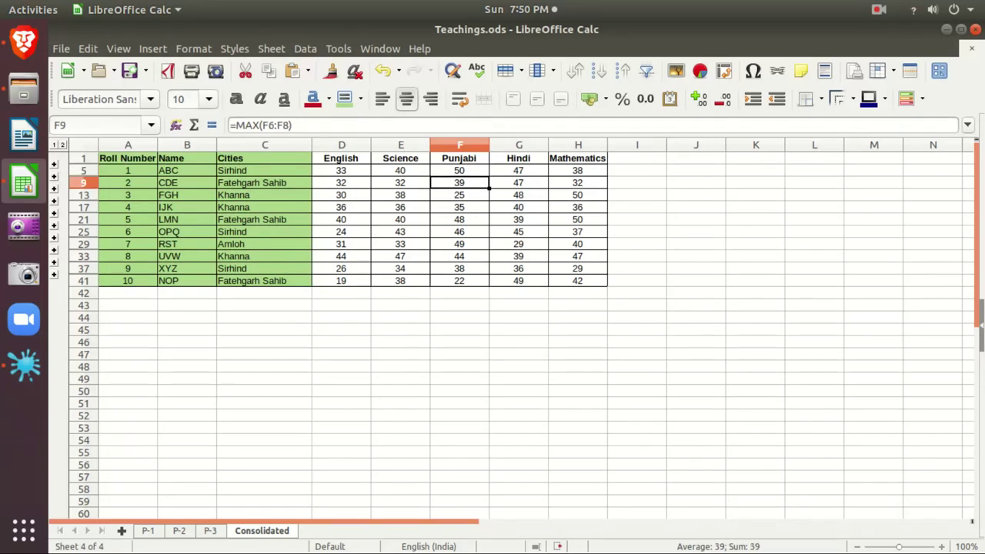
Compare roll number 2's Punjabi mark on sheets P-1, P-2 and P-3 with its result on the Consolidated sheet.
left_click(147, 531)
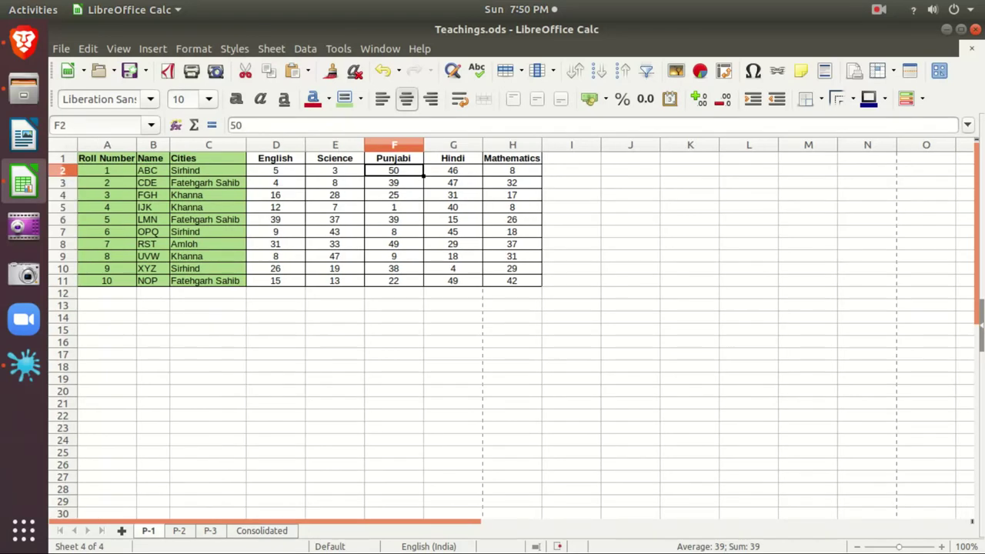
key("Down")
key("Down")
key("Up")
key("ctrl+Page_Down")
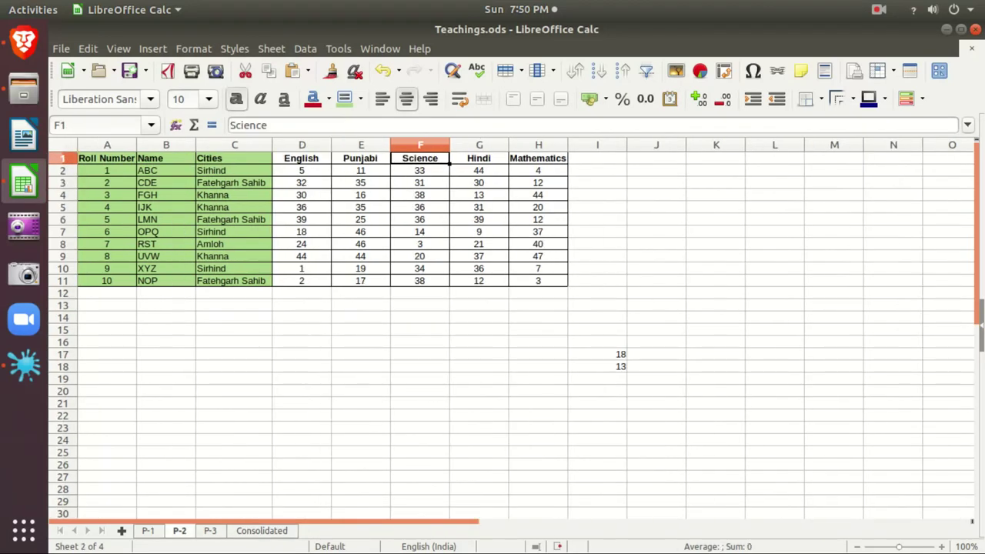
key("Down")
key("Down")
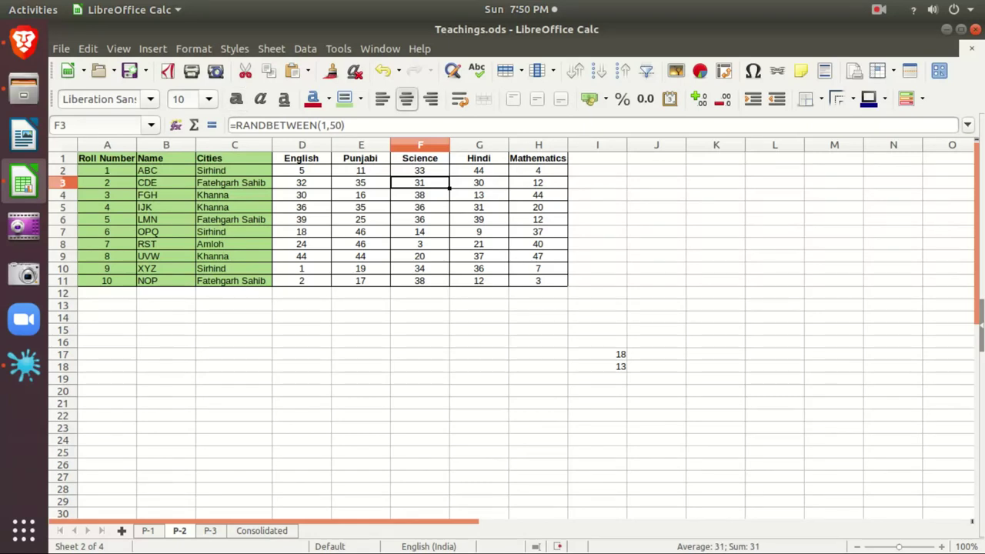
key("Left")
key("ctrl+Page_Down")
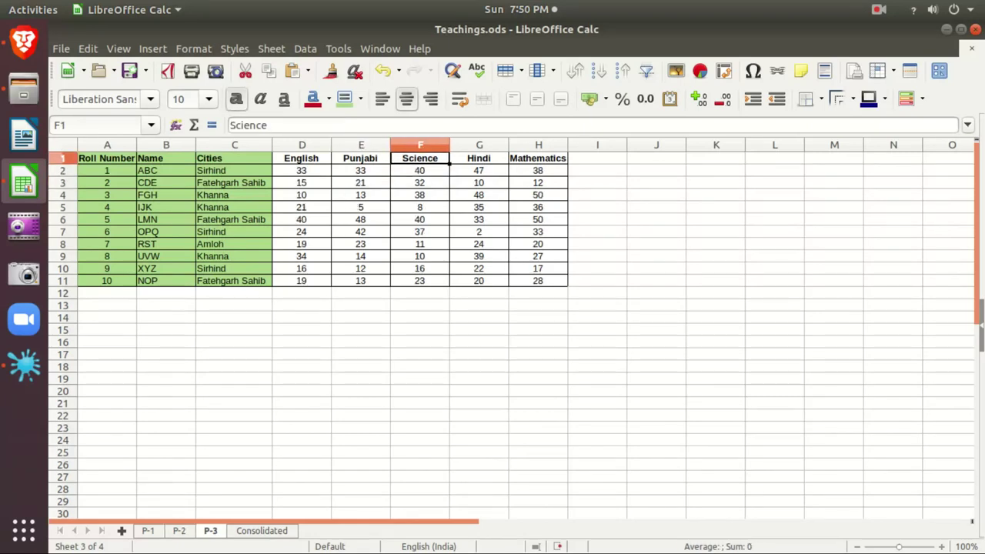
left_click(361, 183)
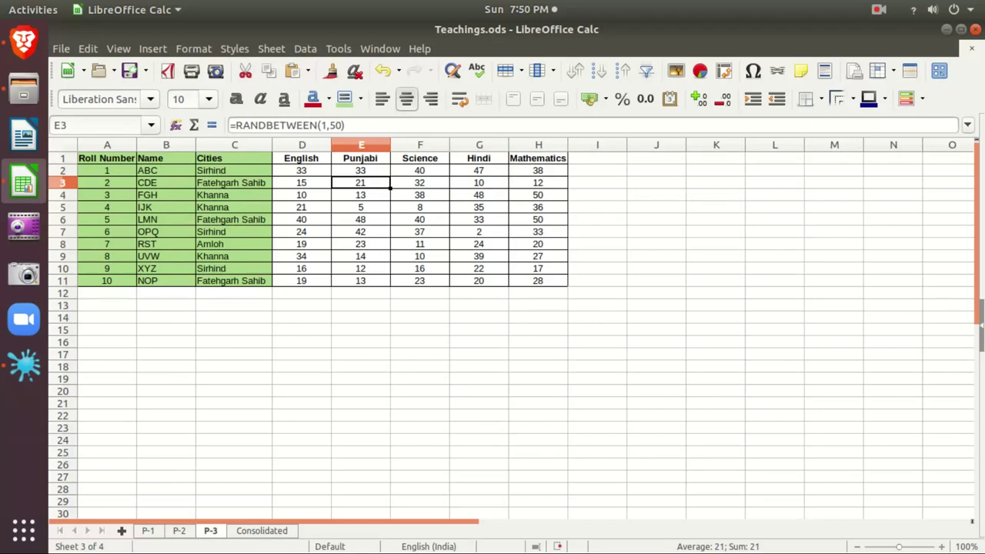
key("ctrl+Page_Down")
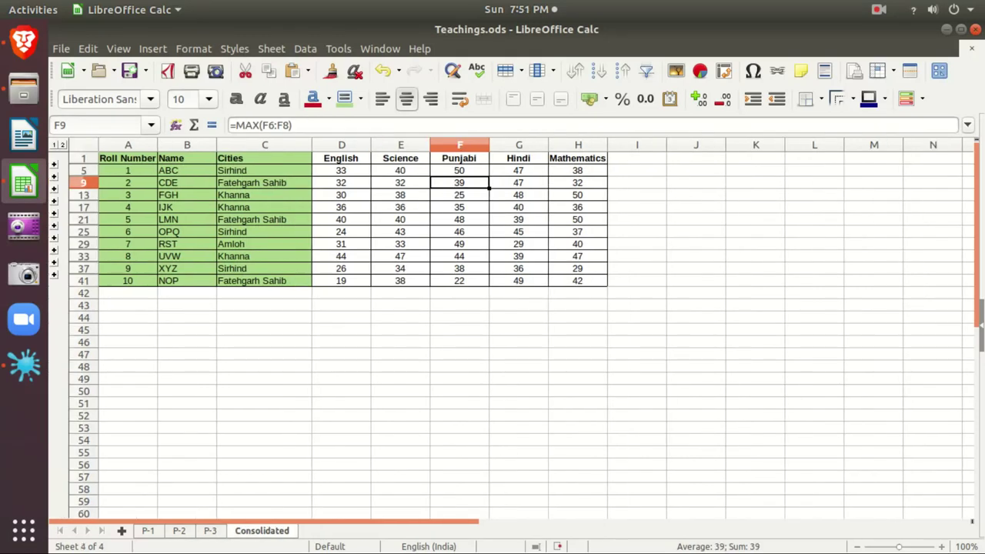
Set the Punjabi mark of roll number 2 on sheet P-3 to 49 and check its result on the Consolidated sheet.
key("ctrl+Page_Up")
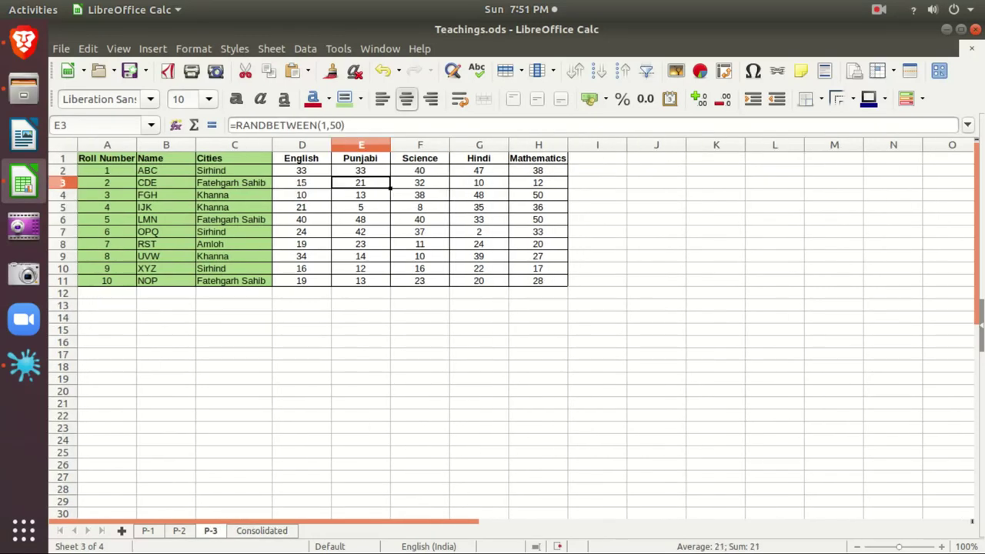
type("49")
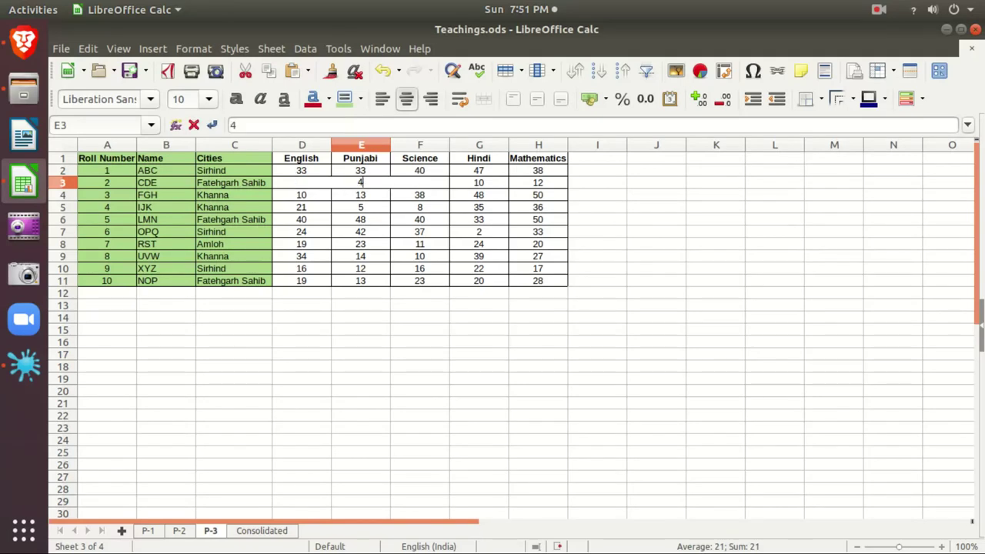
key("Return")
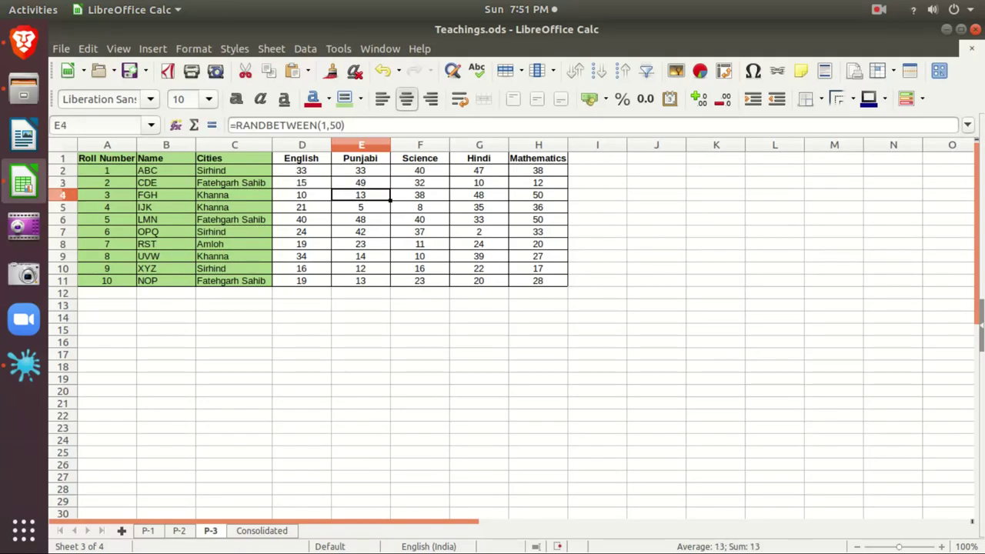
key("ctrl+Page_Down")
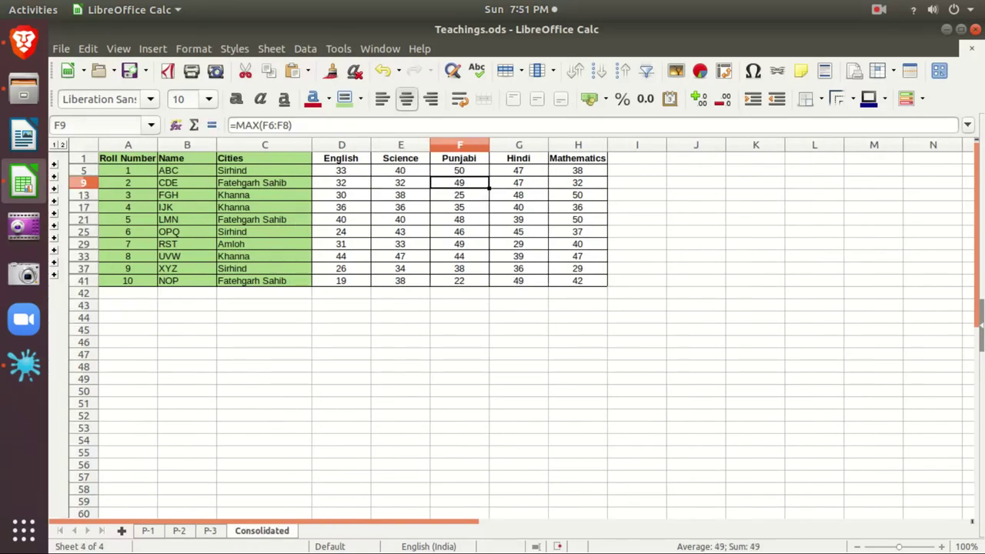
Review the Consolidate settings, including the label and link options and the available functions, and close them without changes.
key("alt+d")
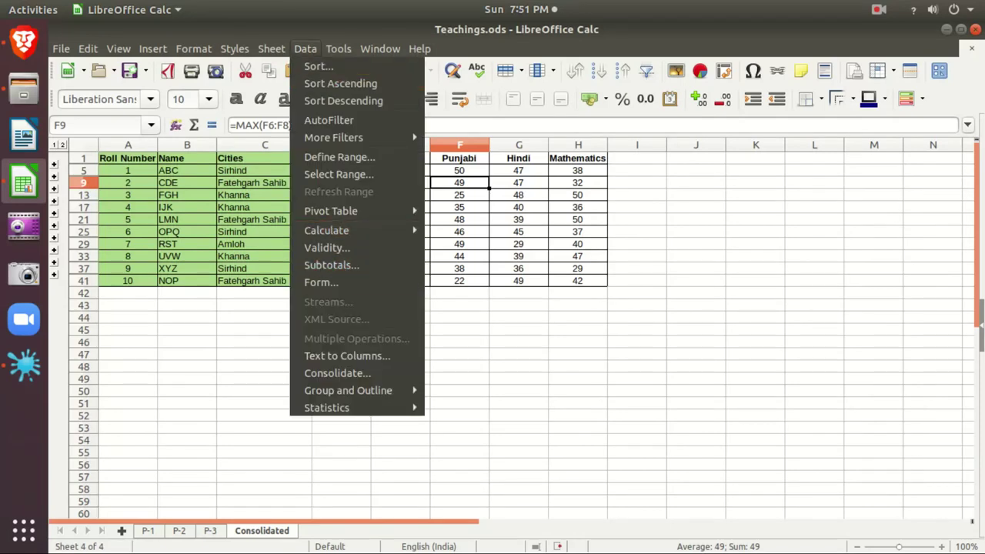
key("Return")
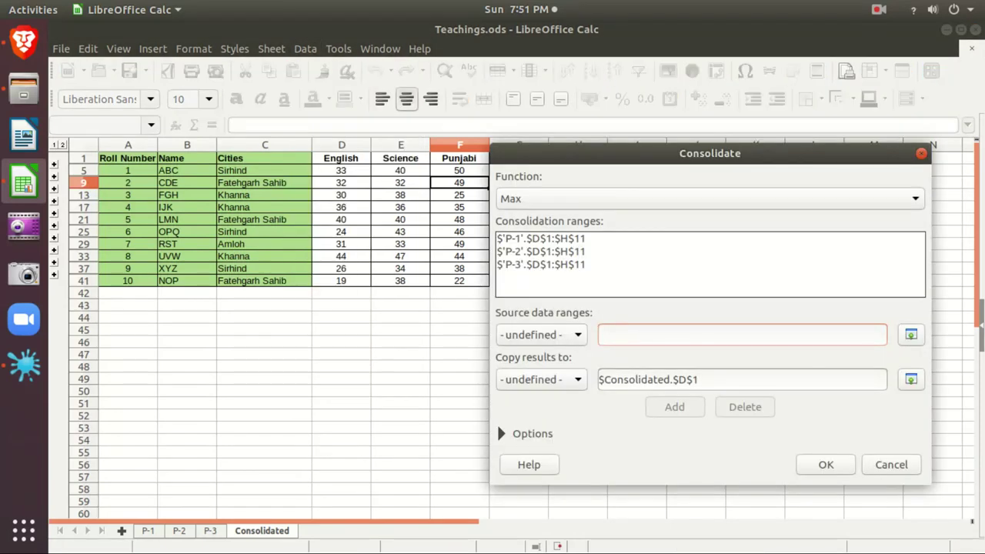
left_click(501, 434)
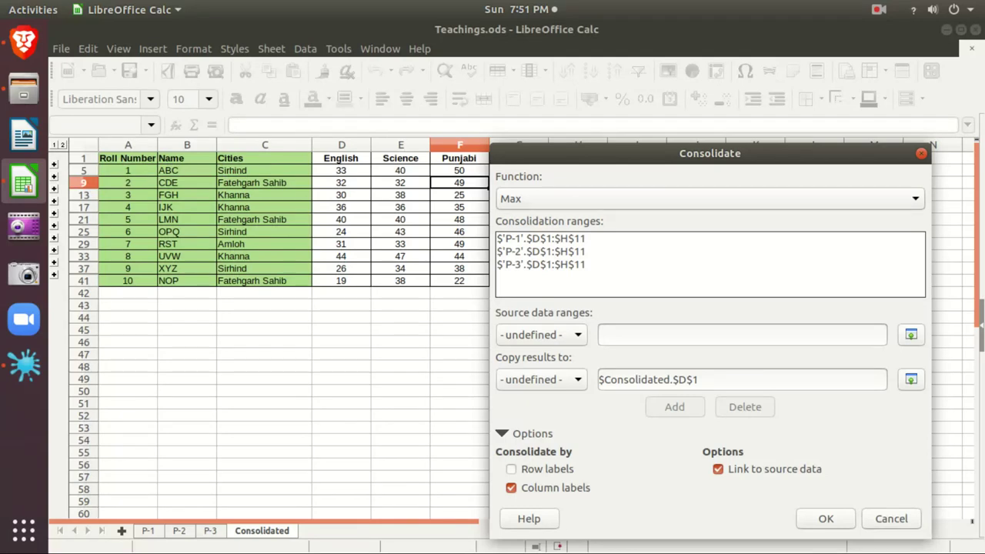
left_click(710, 199)
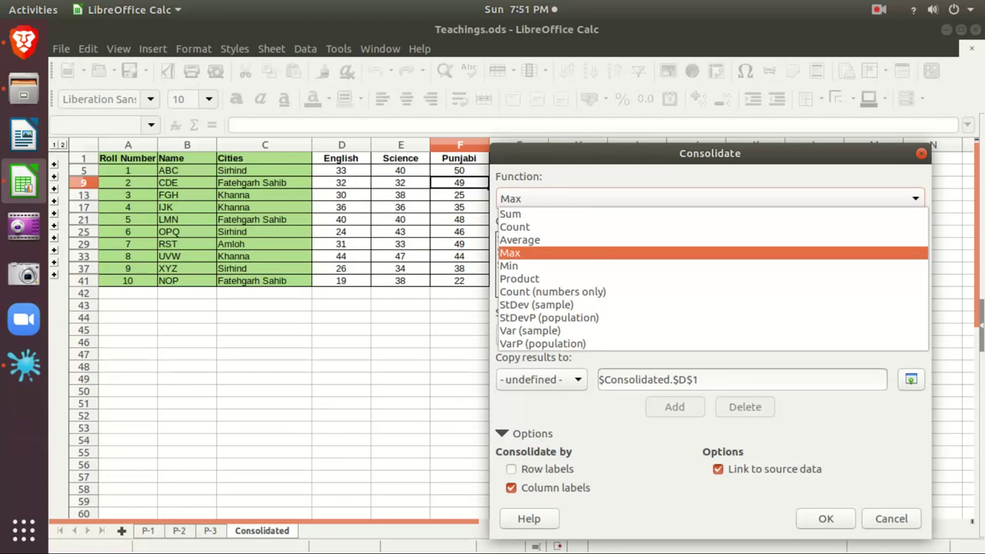
key("Return")
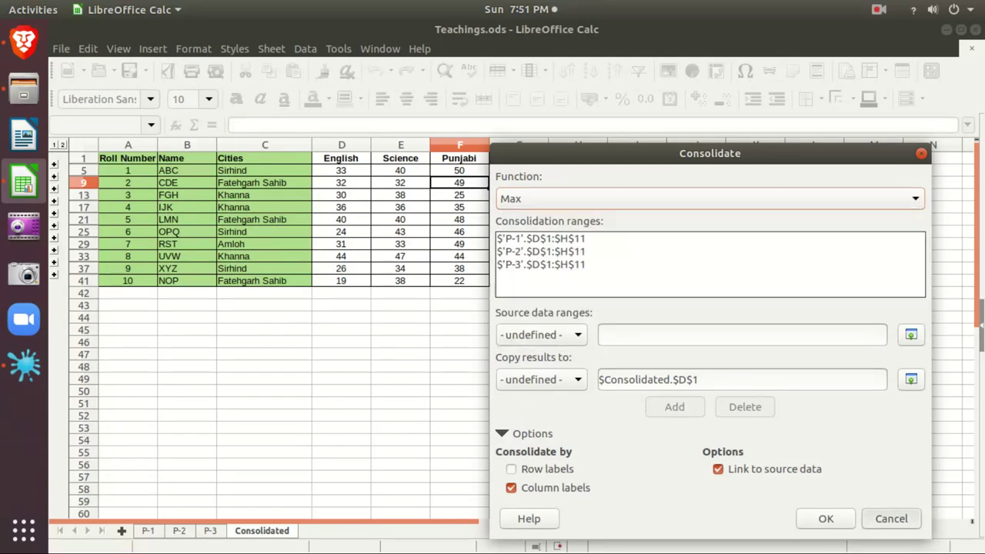
key("Return")
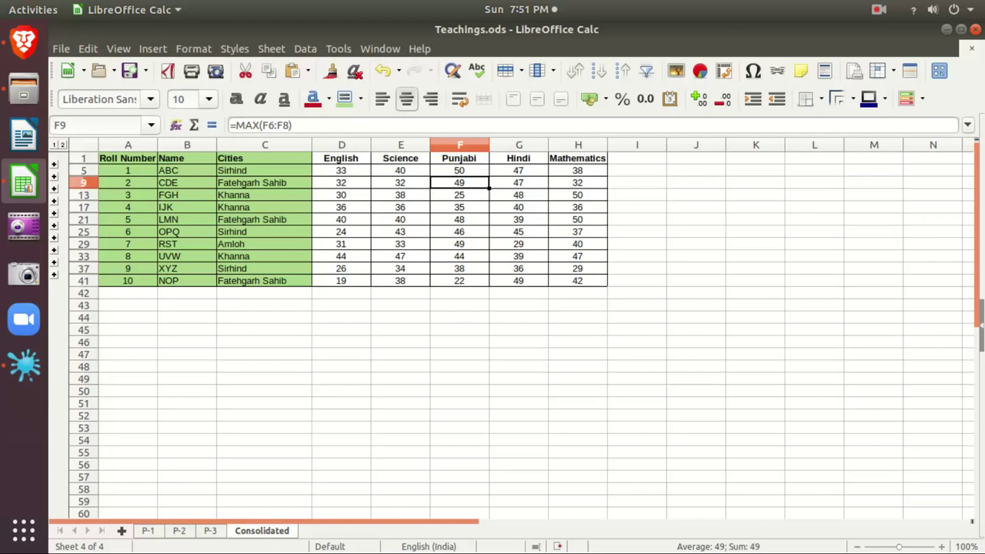
Examine the Cities column of the Consolidated table, especially the Fatehgarh Sahib entries.
left_click_drag(264, 170, 264, 281)
left_click(264, 342)
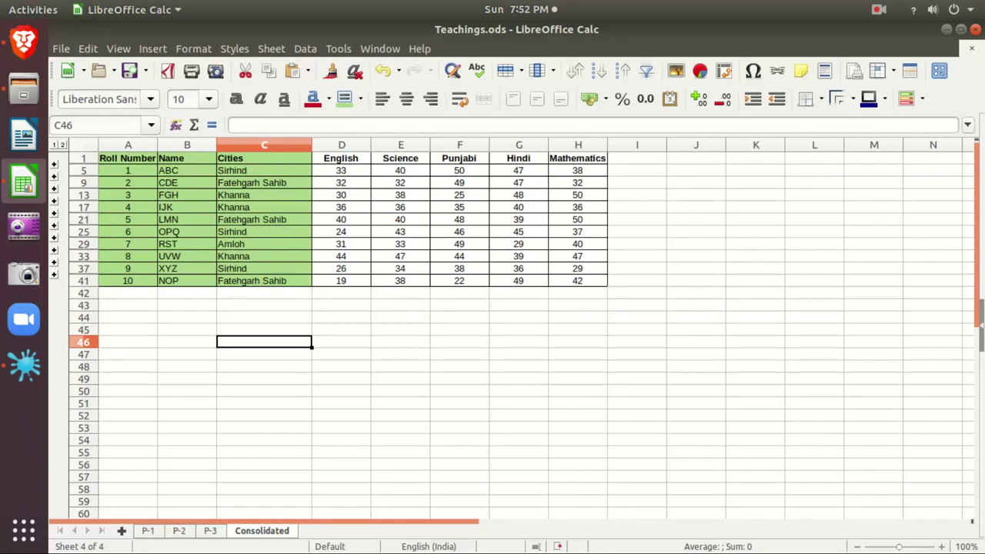
left_click(264, 184)
left_click(264, 220)
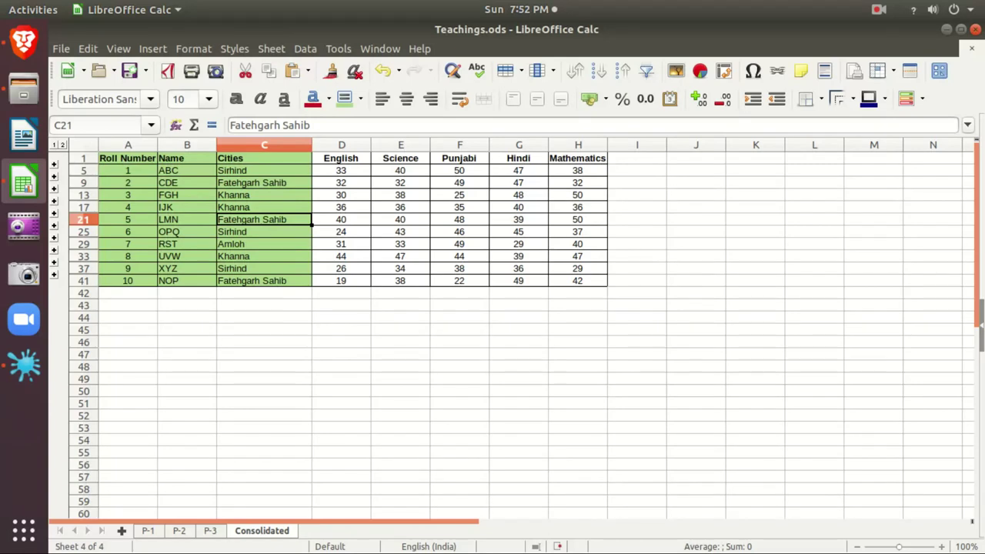
left_click(264, 281)
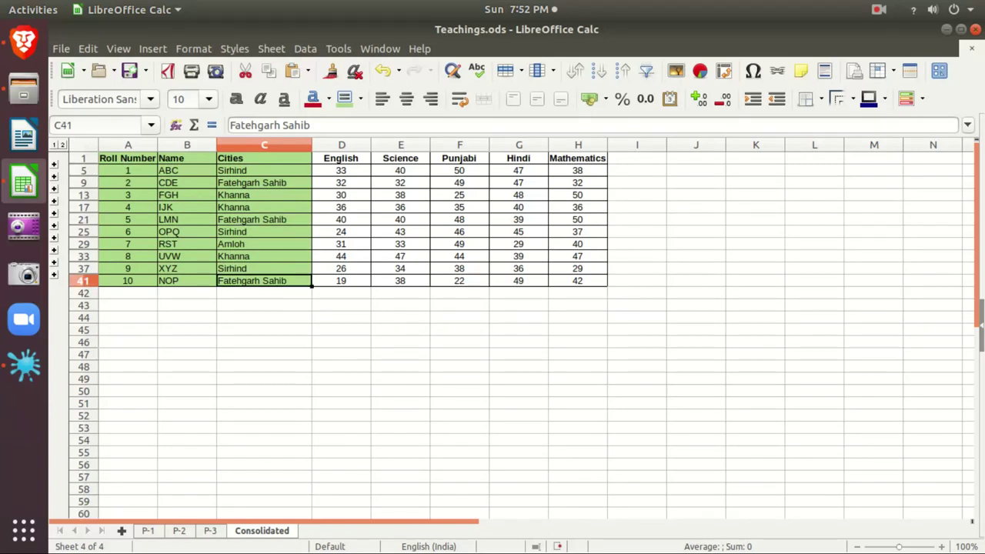
Examine the Sirhind entries in the Cities column of the Consolidated table.
left_click(264, 171)
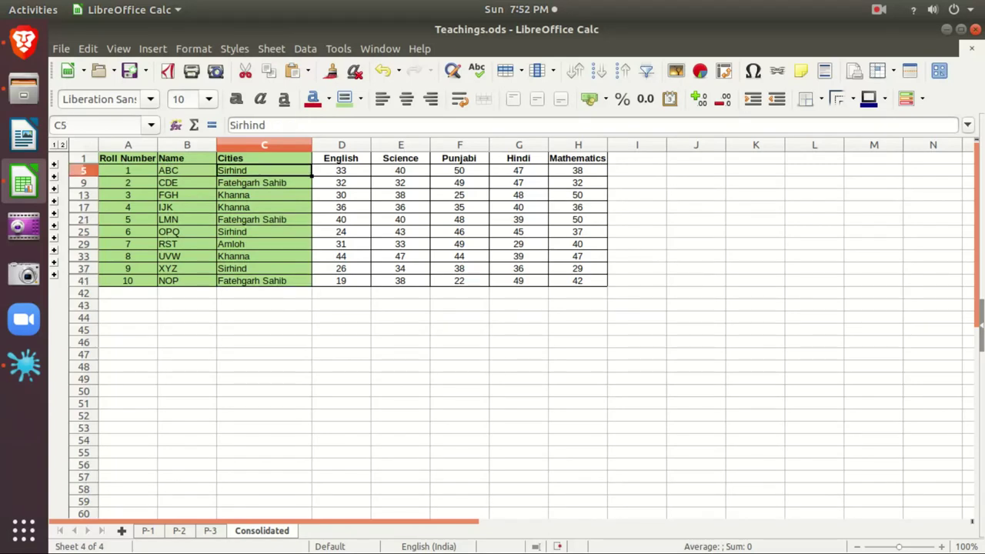
left_click(264, 269)
left_click(264, 232)
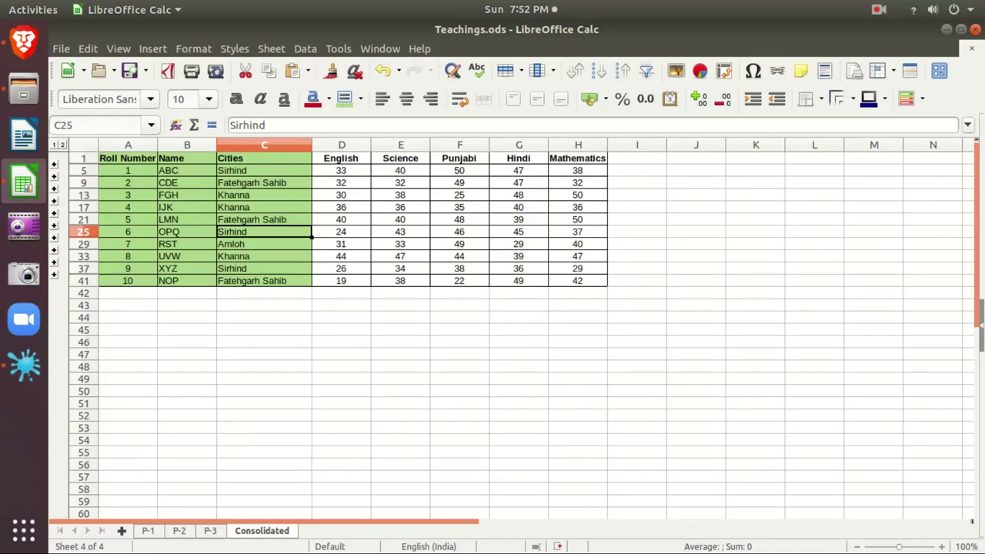
Try adding subtotals to the Consolidated table that average Mathematics grouped by Cities, and undo them.
key("alt+d")
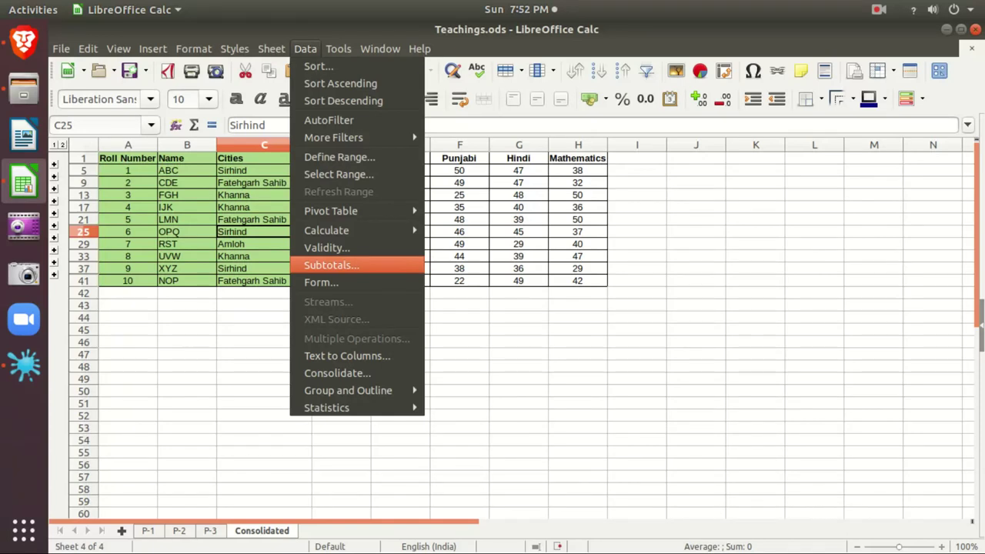
key("Return")
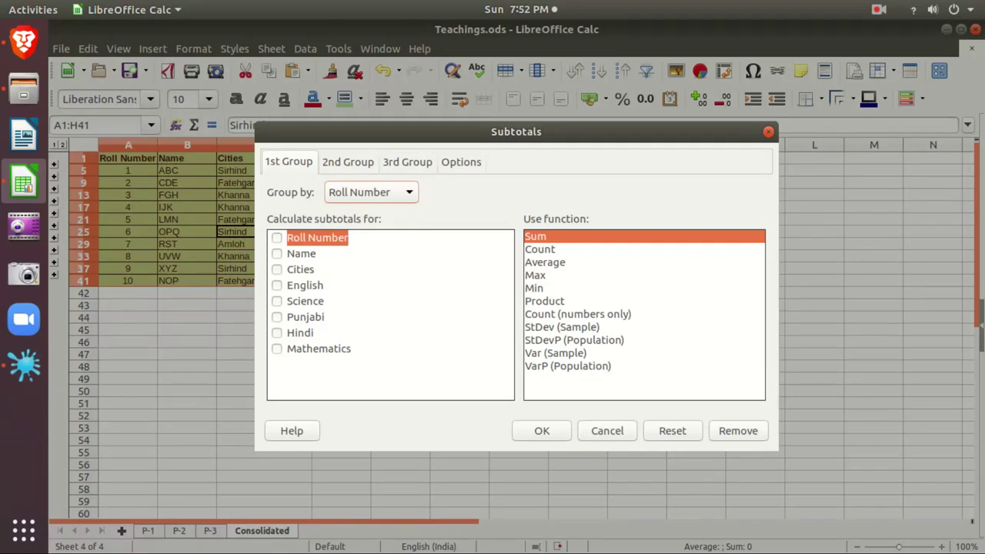
left_click(277, 349)
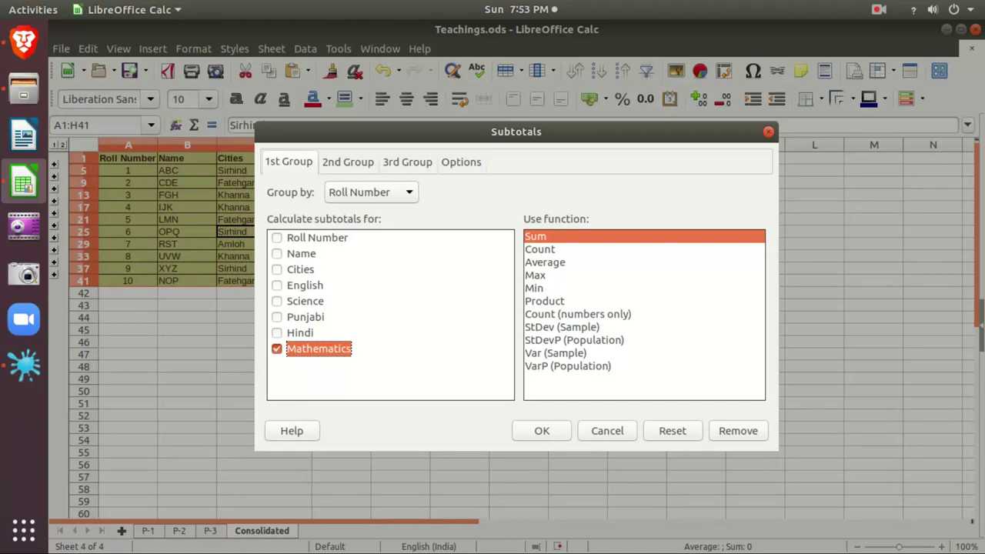
left_click(371, 192)
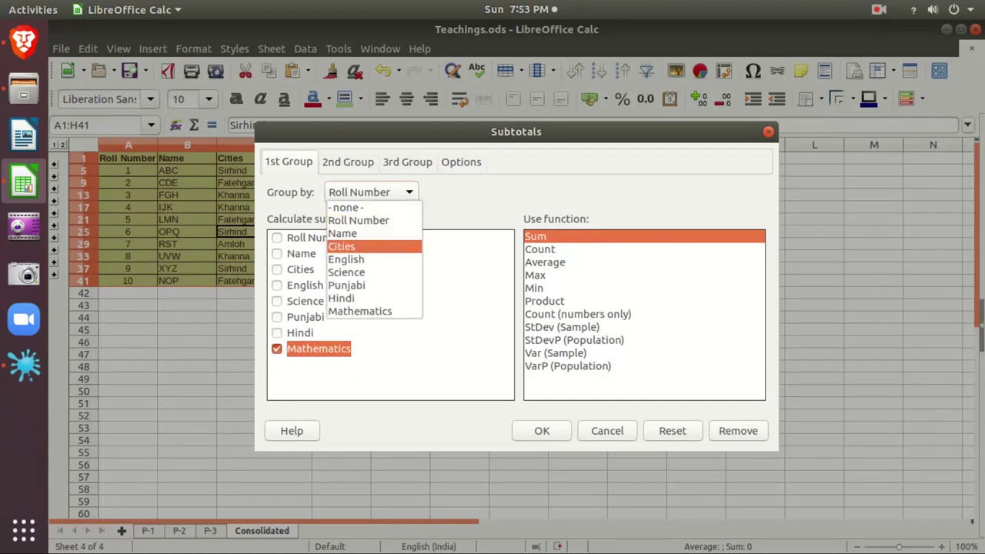
left_click(342, 246)
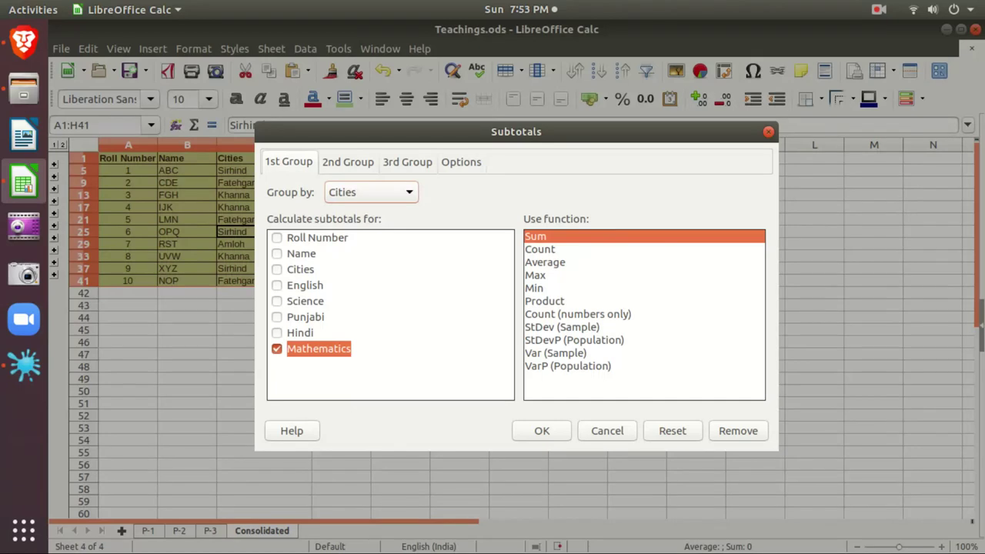
left_click(546, 262)
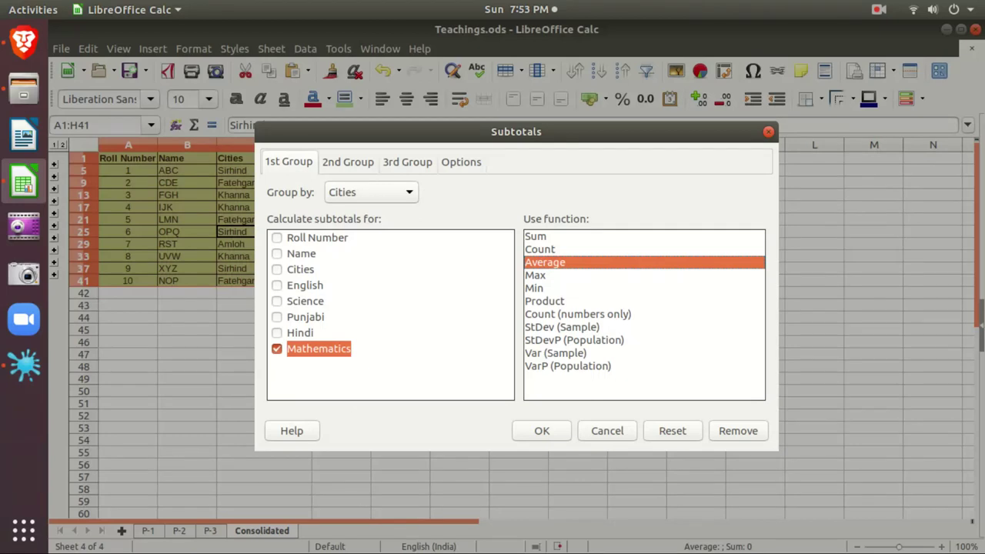
key("Return")
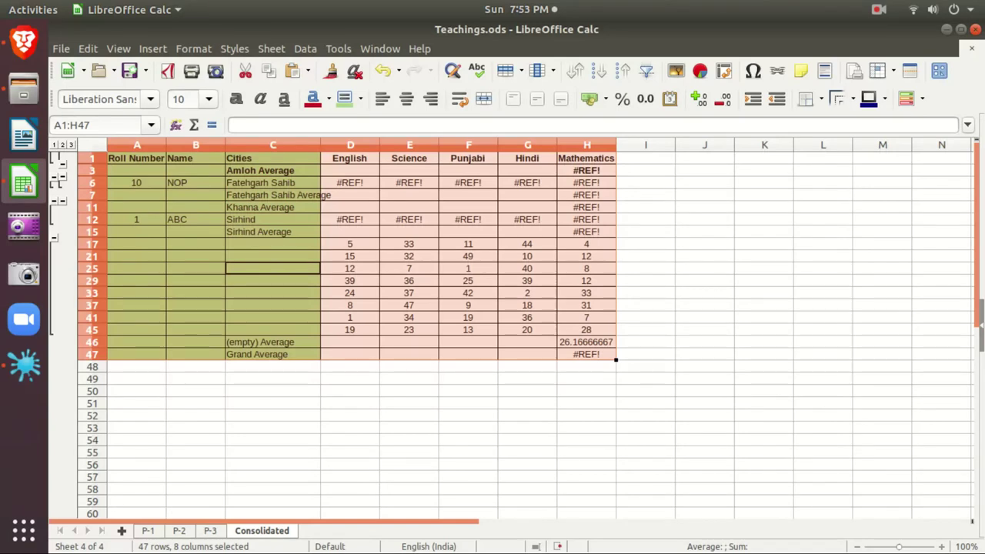
key("ctrl+z")
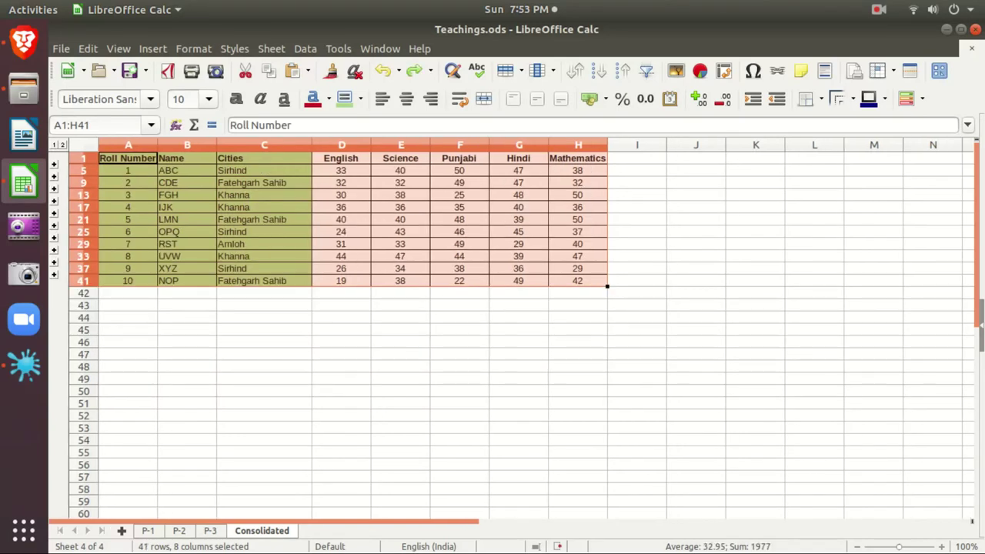
Switch to sheet P-3 and select roll number 1's Mathematics mark in its table.
key("ctrl+Page_Up")
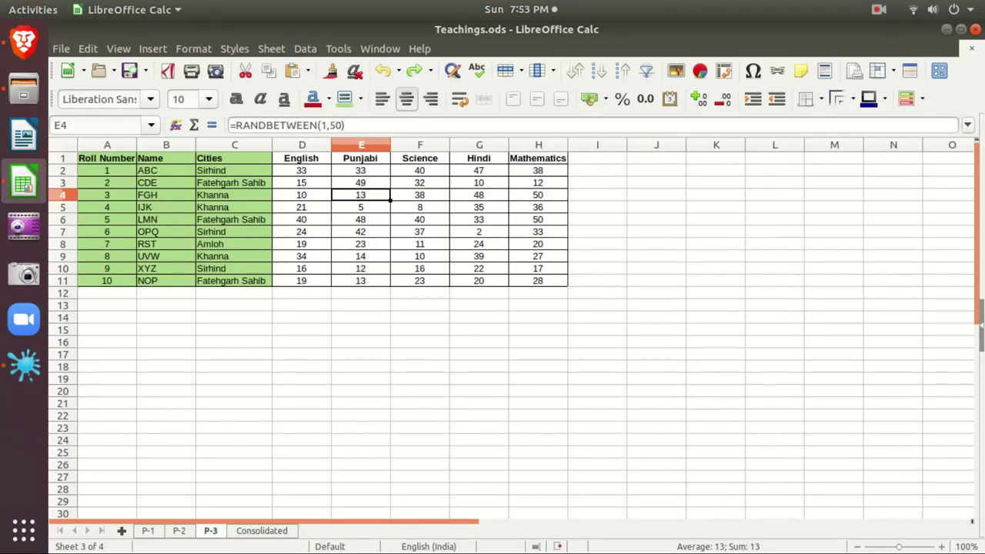
left_click(538, 171)
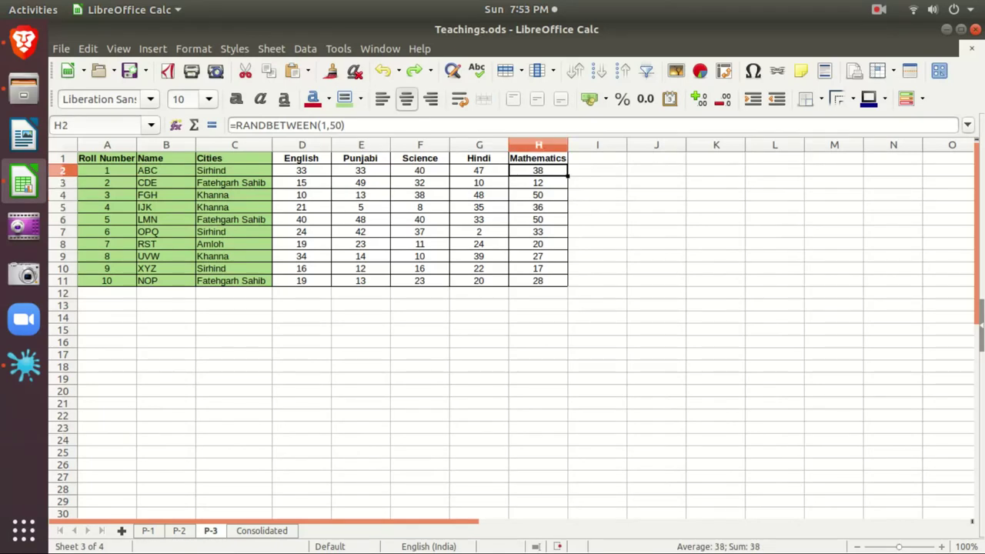
key("alt+d")
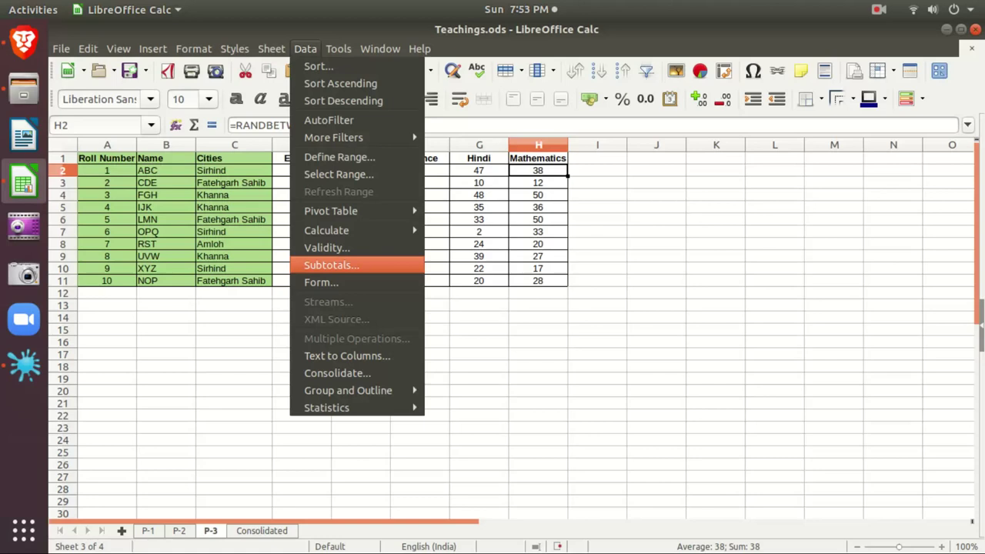
key("Up")
key("Up")
key("Up")
key("Up")
key("Up")
key("Down")
key("Down")
key("Down")
key("Down")
key("Down")
key("Down")
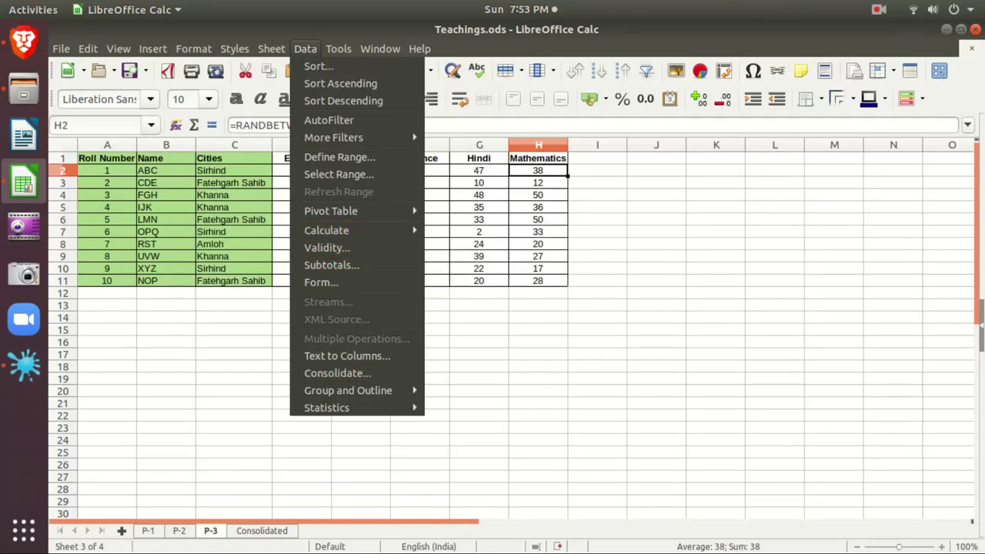
key("Down")
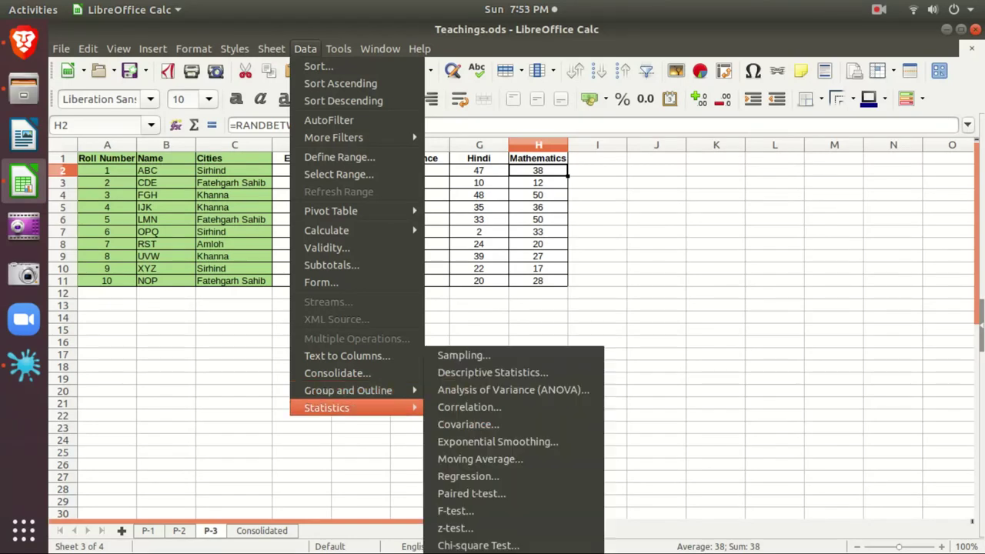
key("Up")
key("Up")
key("Up")
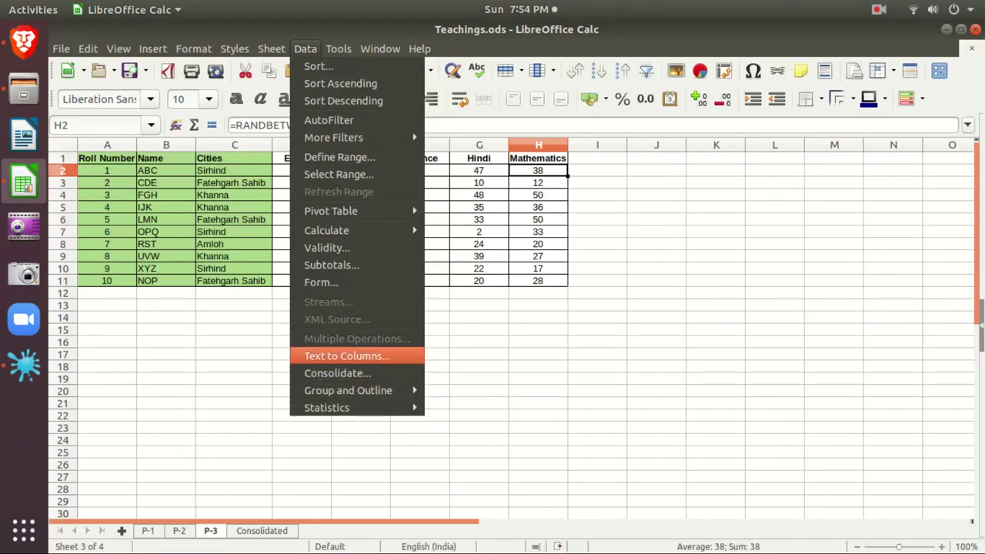
key("Return")
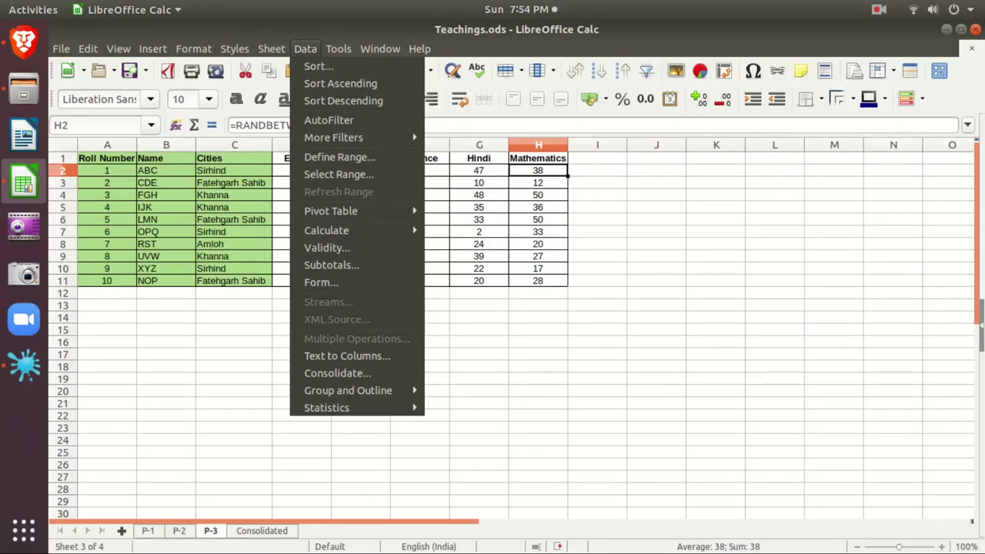
key("Escape")
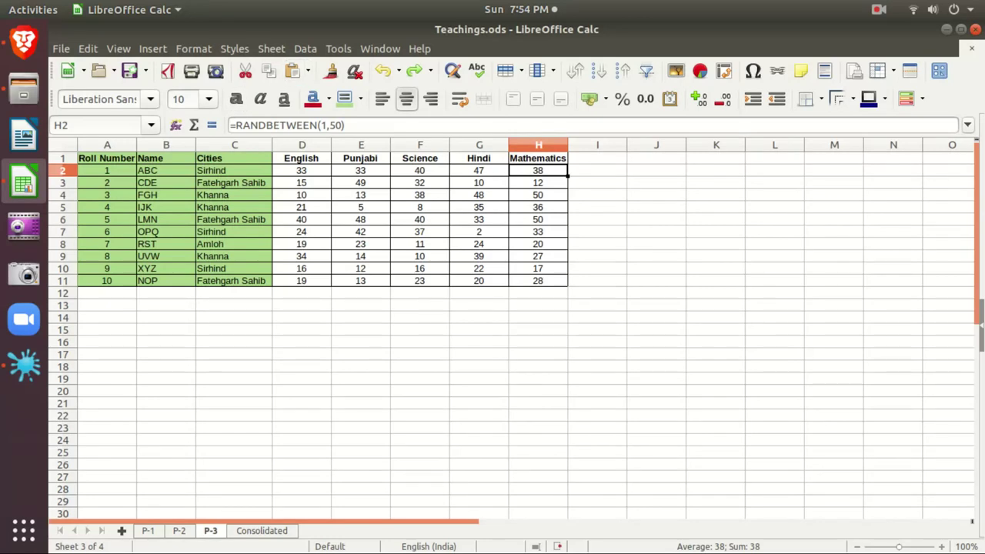
Start Subtotals for the P-3 marks table and choose Mathematics as the column to calculate with the Average function.
key("alt+d")
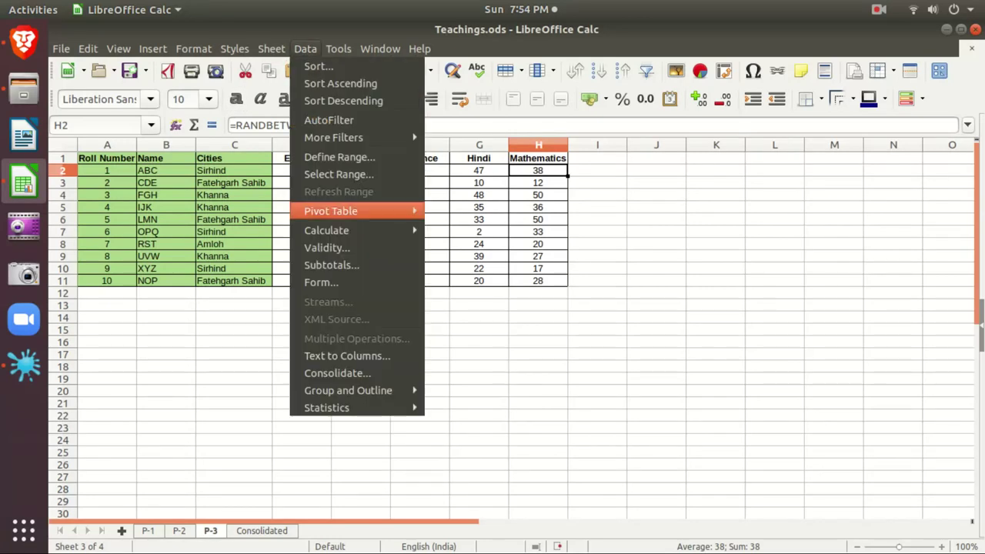
left_click(332, 266)
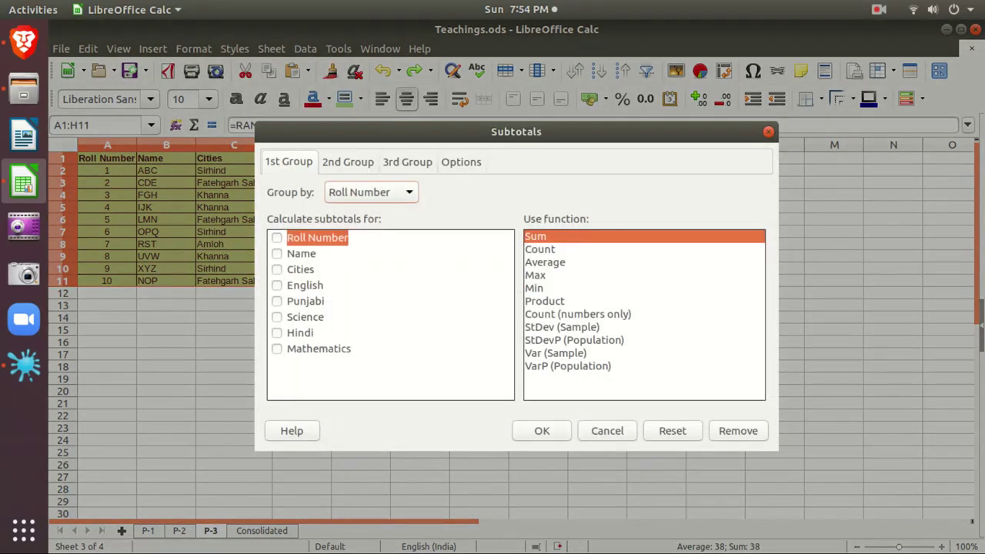
left_click(277, 349)
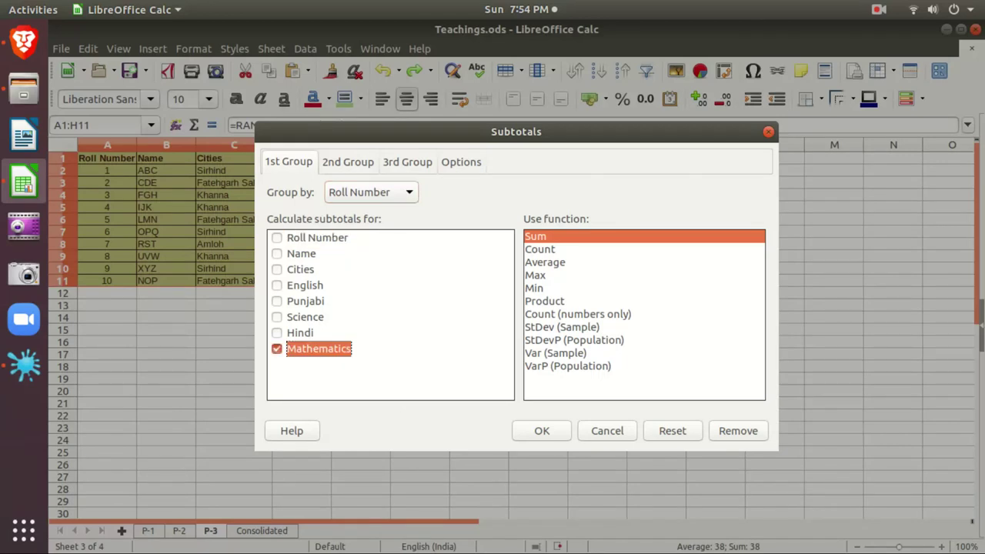
key("Tab")
key("Down")
key("Down")
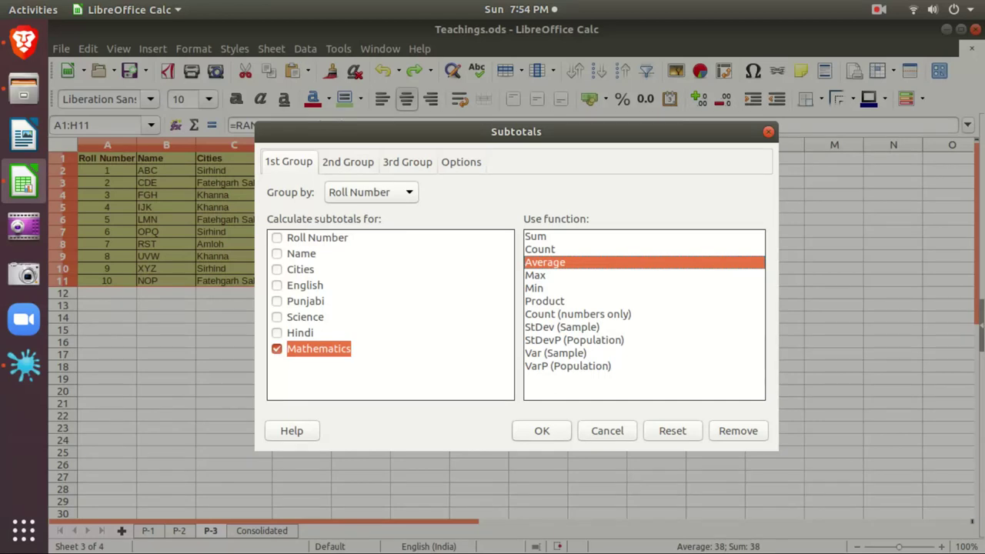
Group the Mathematics average subtotals by Cities and apply them to sheet P-3.
left_click(371, 192)
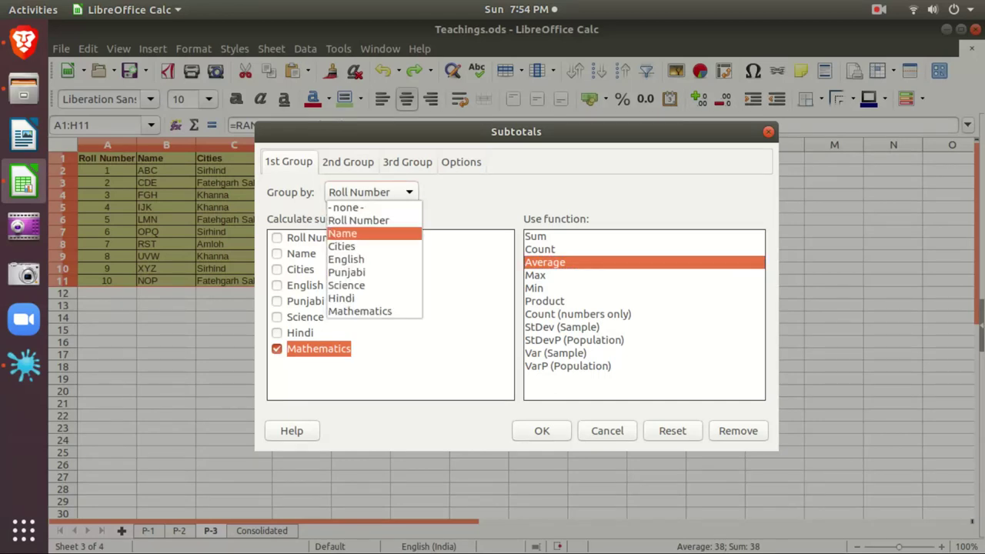
key("Up")
key("Up")
key("Up")
key("Up")
key("Up")
key("Return")
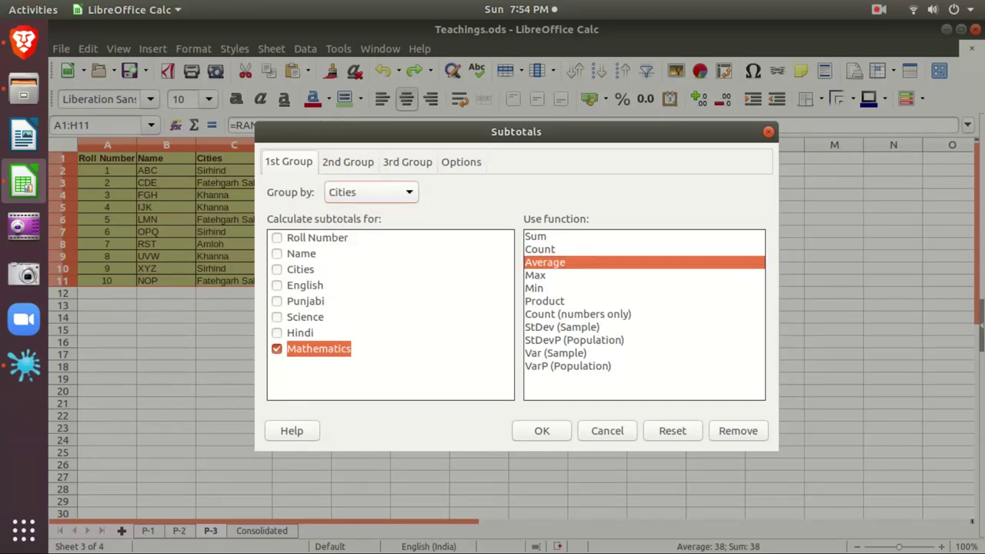
key("Return")
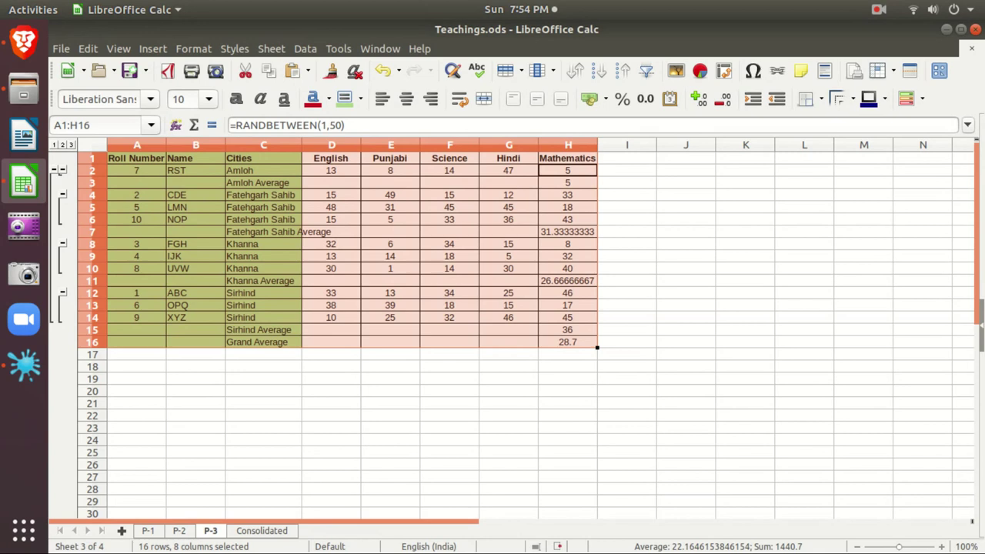
Examine the Amloh and Fatehgarh Sahib groups on sheet P-3 and the formulas of their Mathematics averages.
left_click(263, 171)
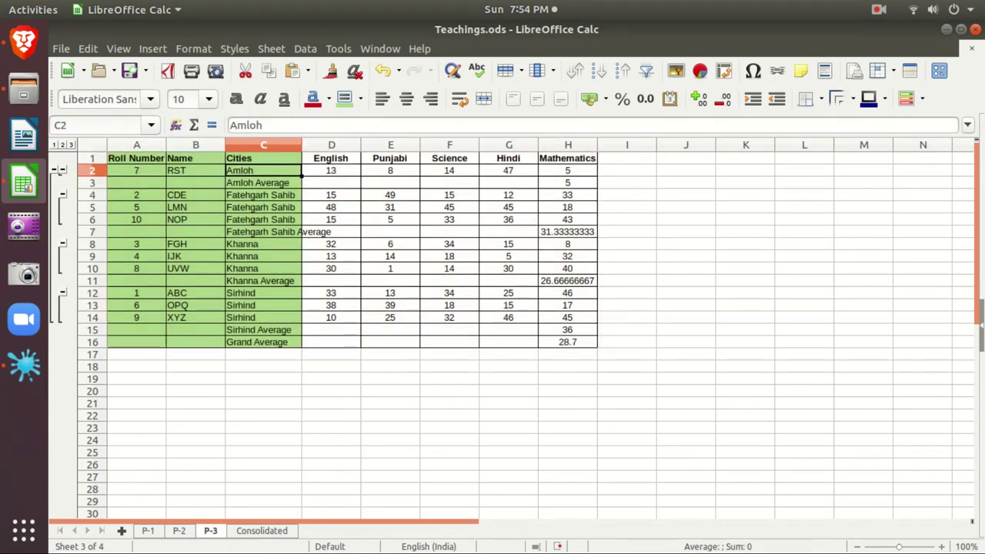
left_click(264, 184)
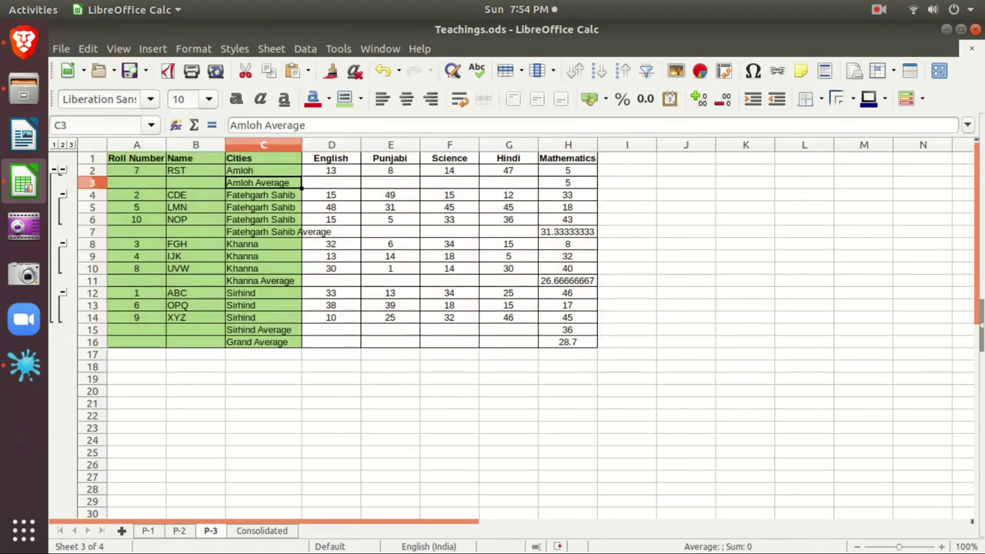
left_click(568, 183)
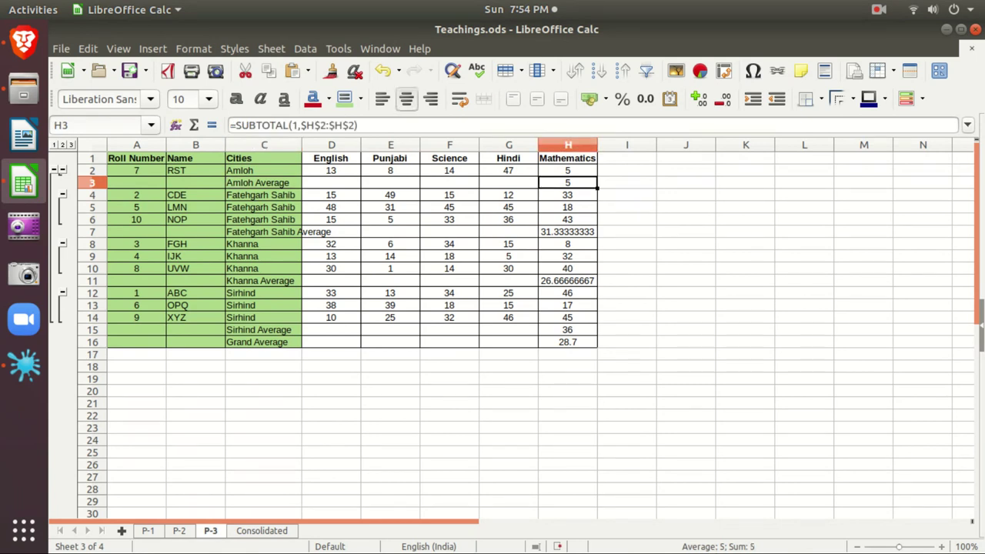
left_click_drag(264, 196, 263, 221)
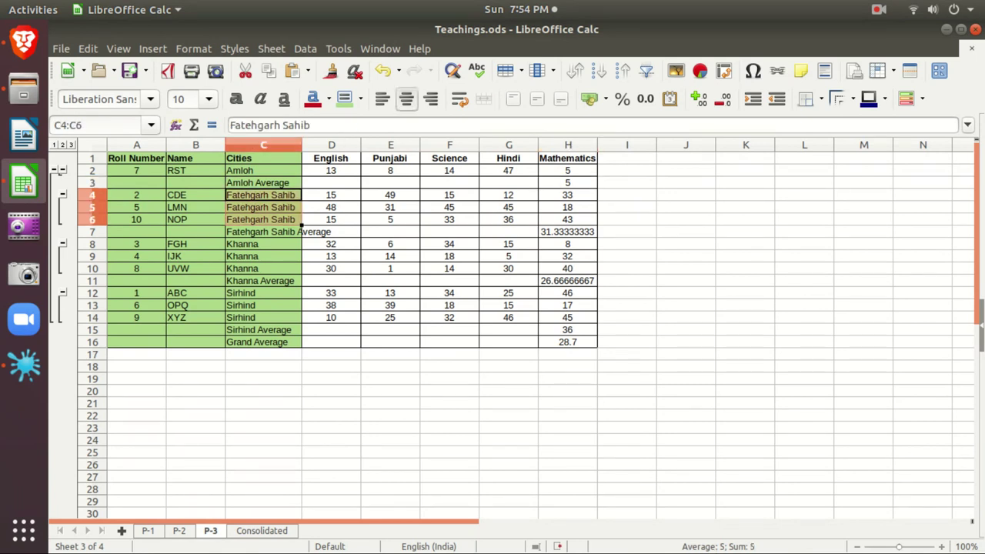
left_click(263, 232)
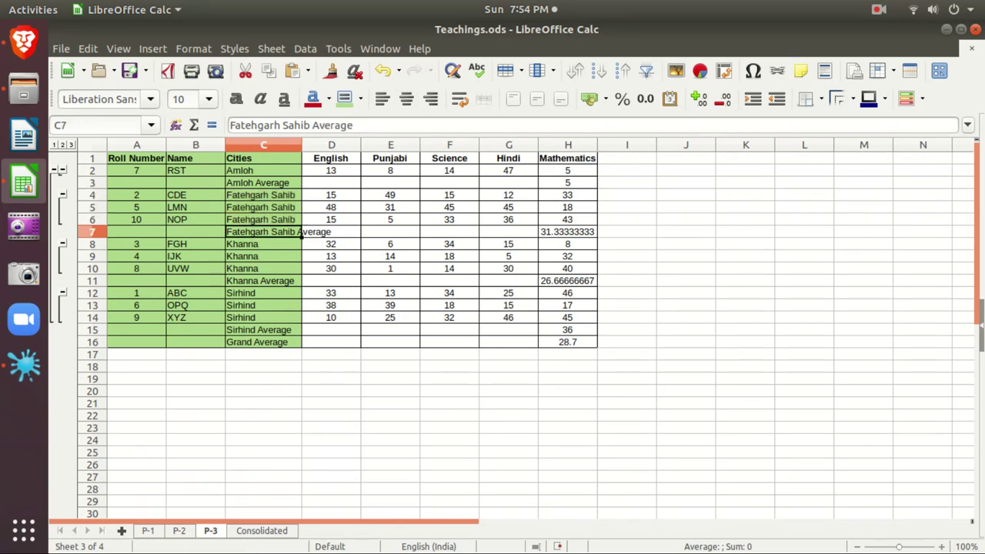
left_click(567, 232)
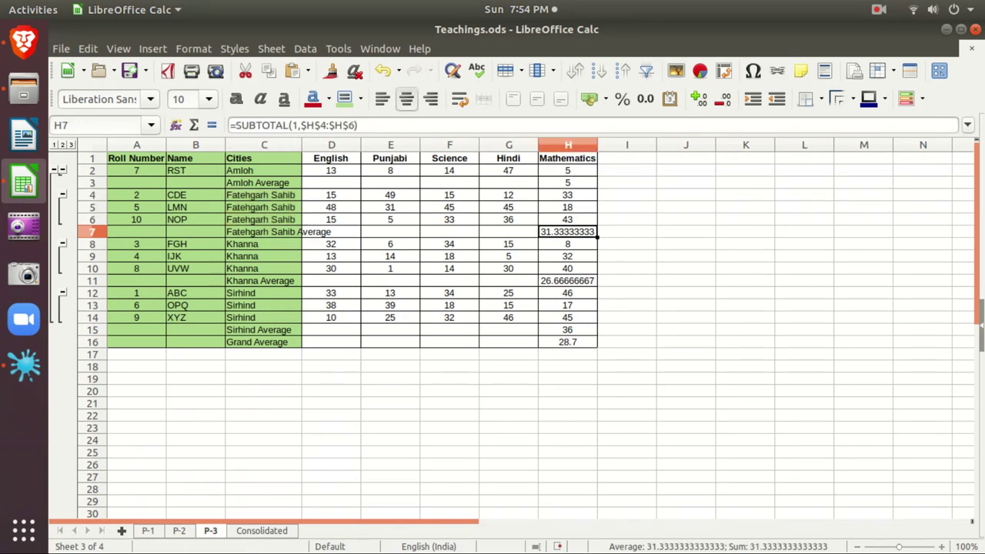
Examine the Khanna and Sirhind groups with their Mathematics averages, and the Grand Average formula on sheet P-3.
left_click(263, 244)
left_click(263, 256)
left_click(263, 269)
mouse_move(263, 244)
left_mouse_down()
mouse_move(263, 269)
mouse_move(263, 257)
left_mouse_up()
left_click(568, 281)
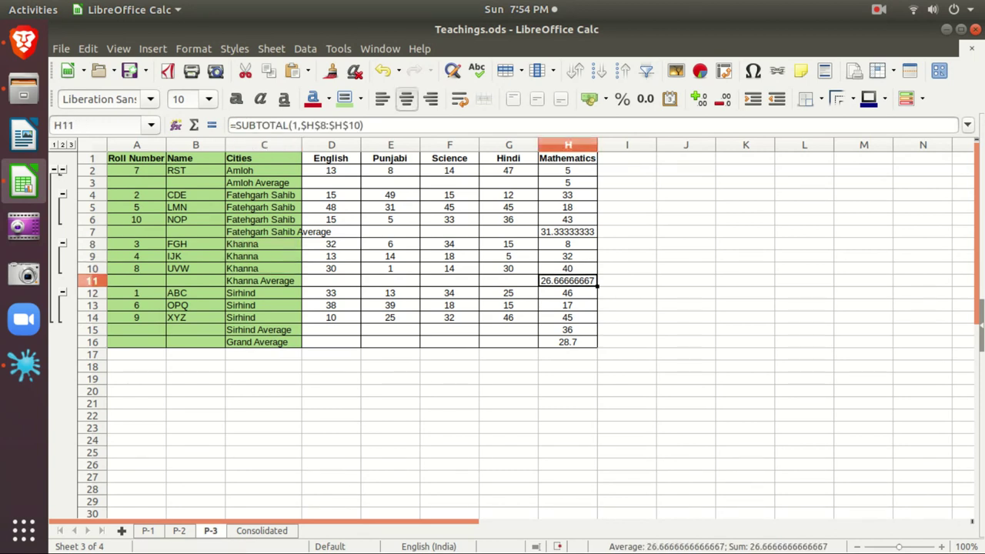
left_click(263, 293)
left_click(263, 305)
left_click(263, 318)
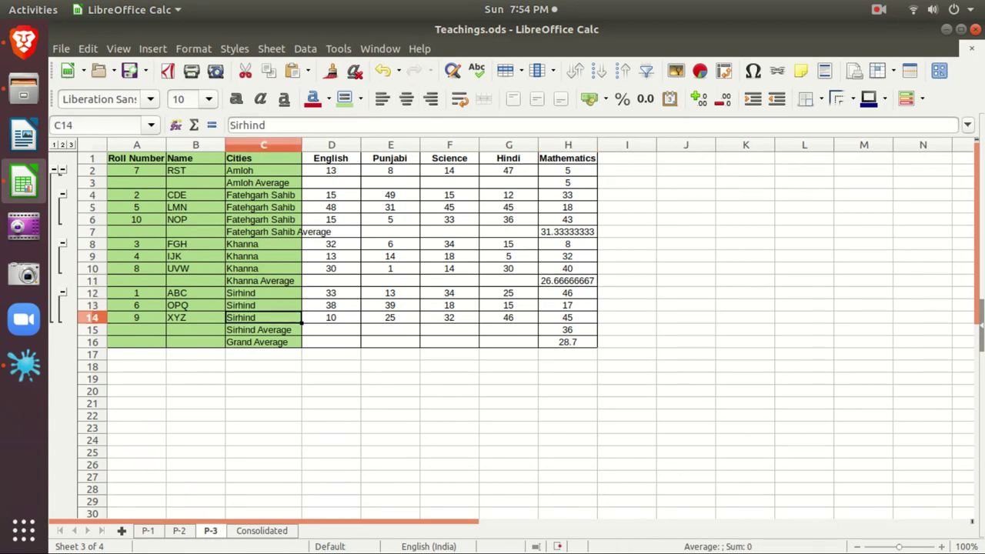
left_click(568, 330)
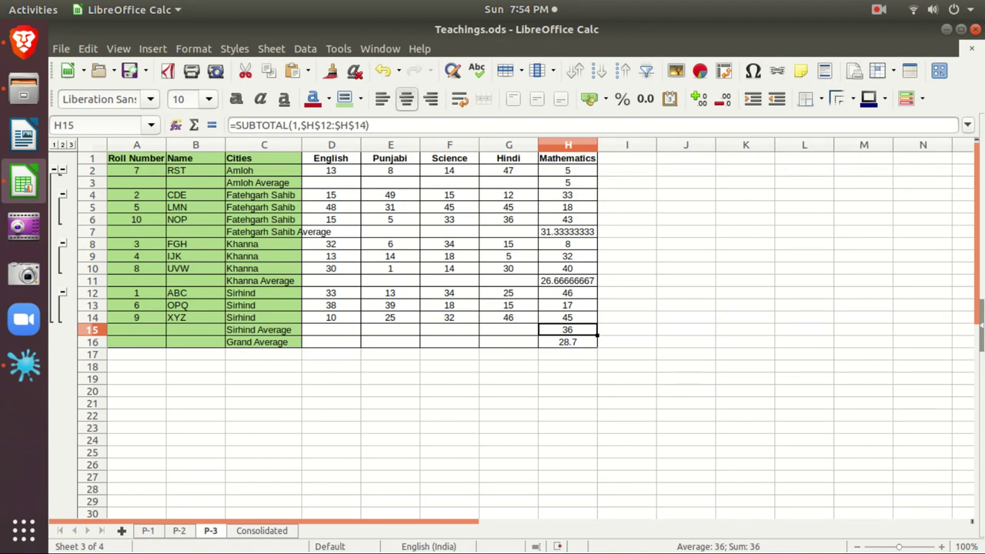
left_click(568, 342)
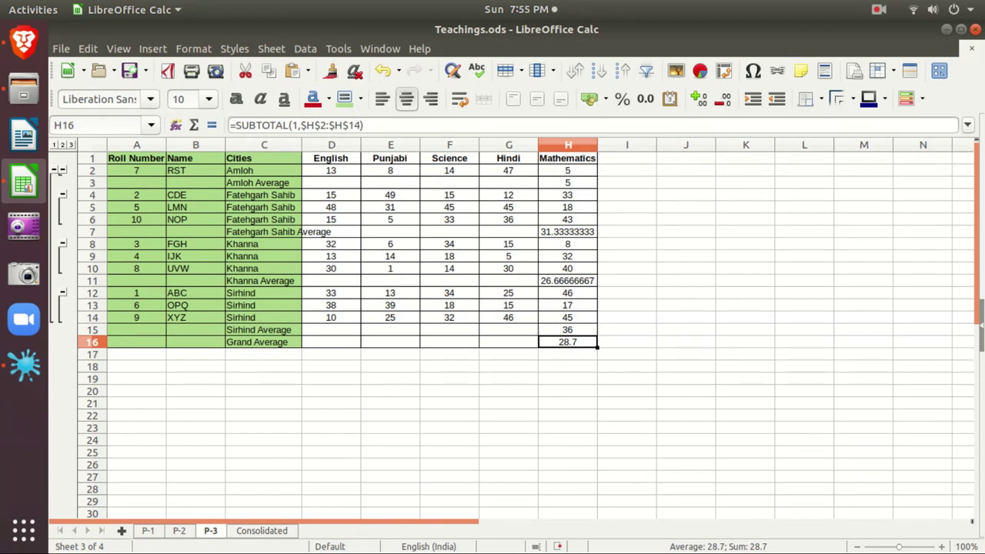
Review the Mathematics average formulas of the Sirhind and Khanna groups on sheet P-3.
left_click(568, 330)
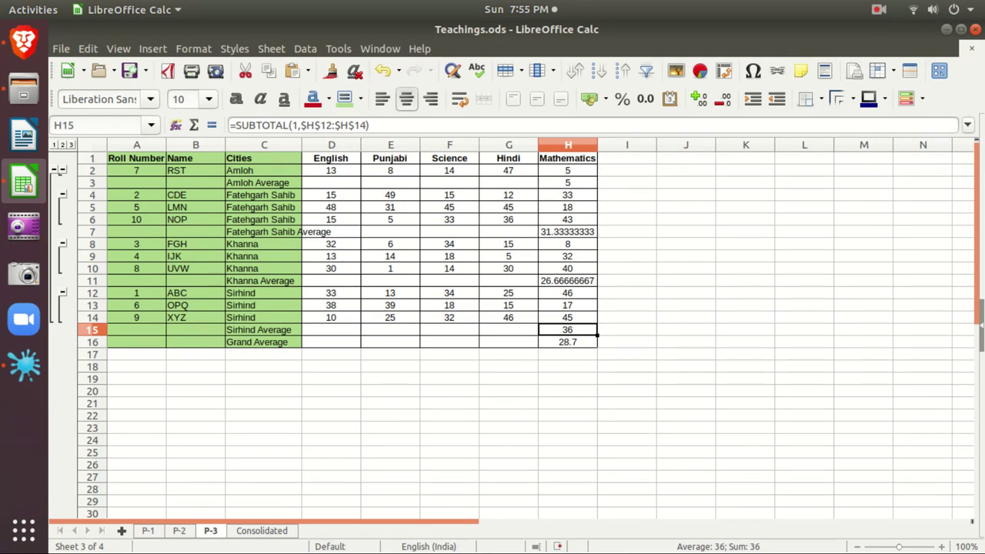
left_click(568, 220)
left_click(568, 281)
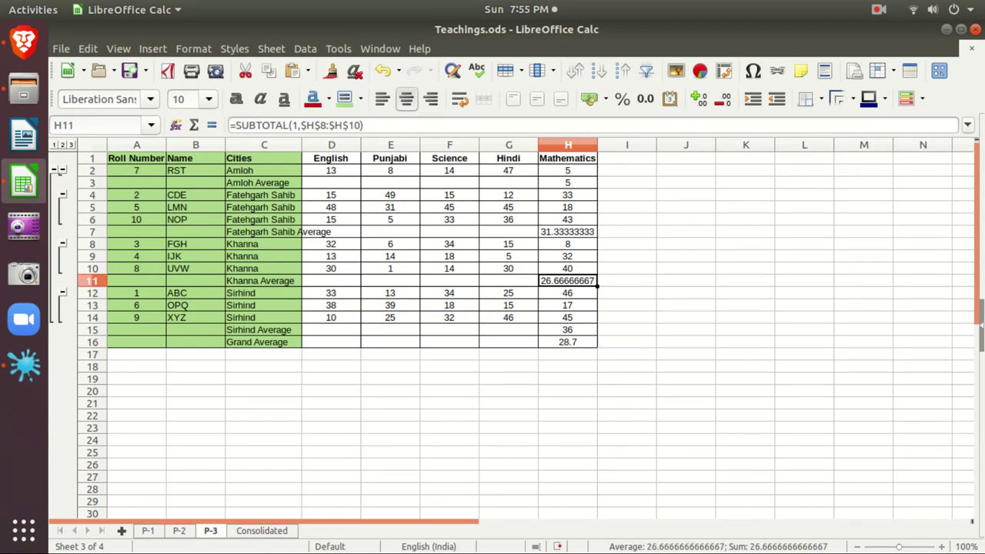
left_click(568, 330)
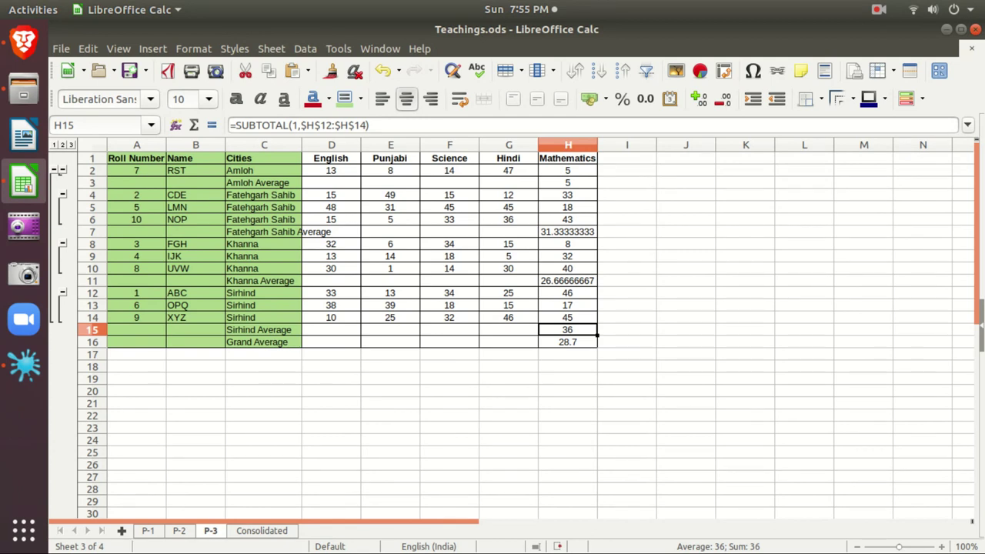
Try adding Science with the Sum function to the subtotals grouped by Cities on sheet P-3, and undo the change.
left_click(306, 48)
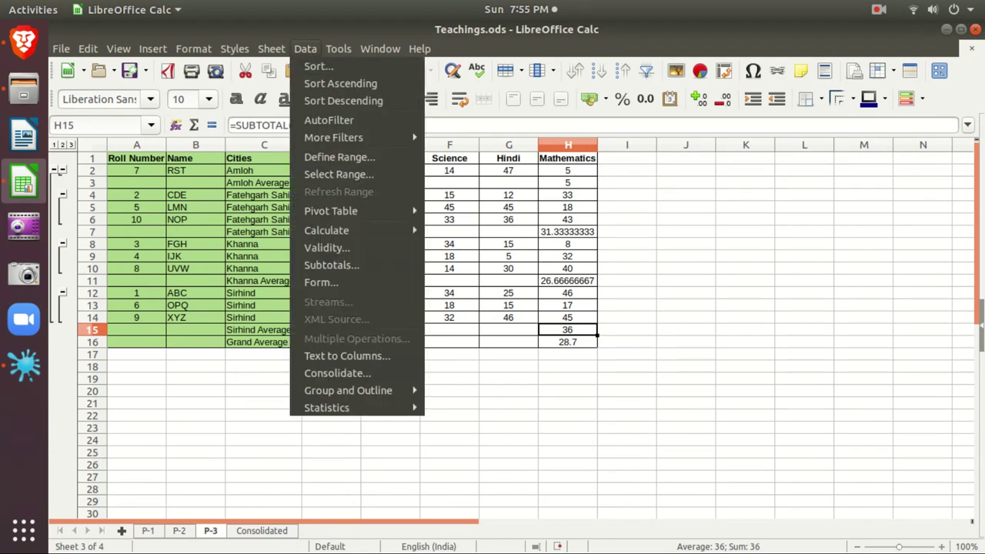
key("Up")
key("Up")
key("Up")
key("Return")
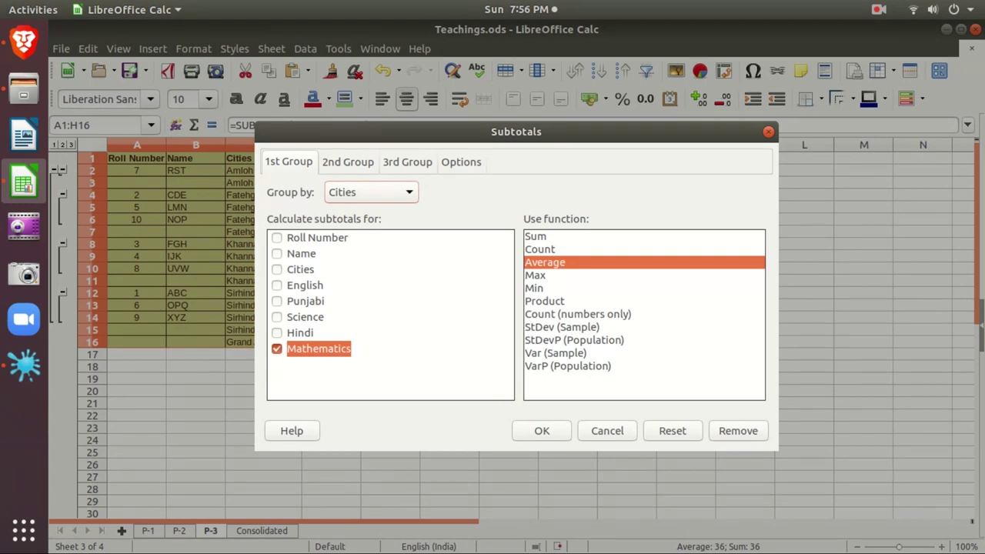
left_click(371, 192)
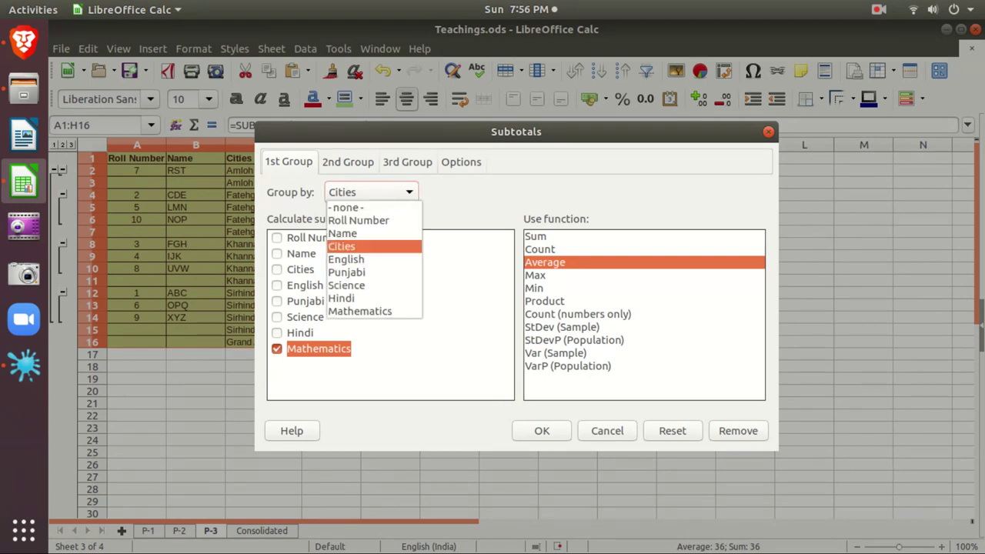
left_click(372, 246)
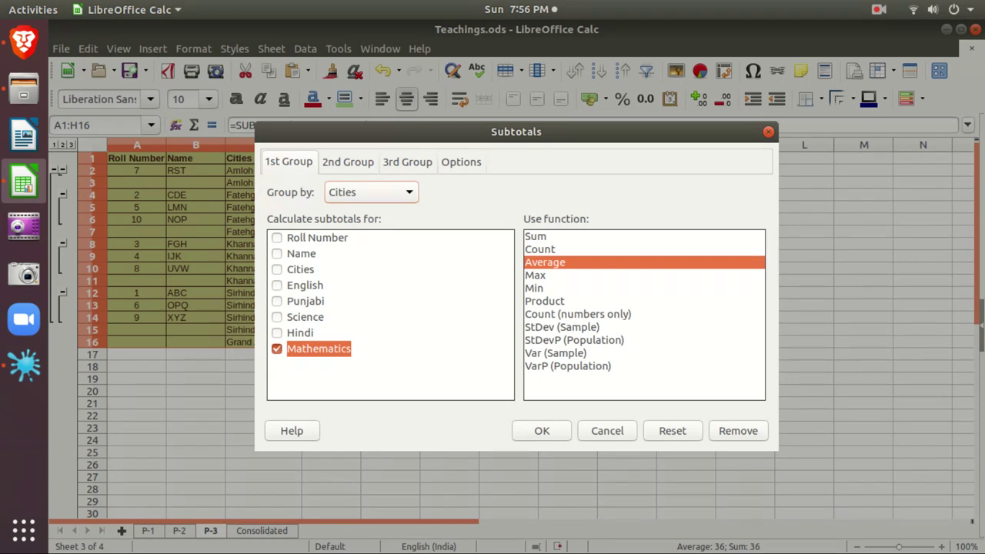
left_click(306, 317)
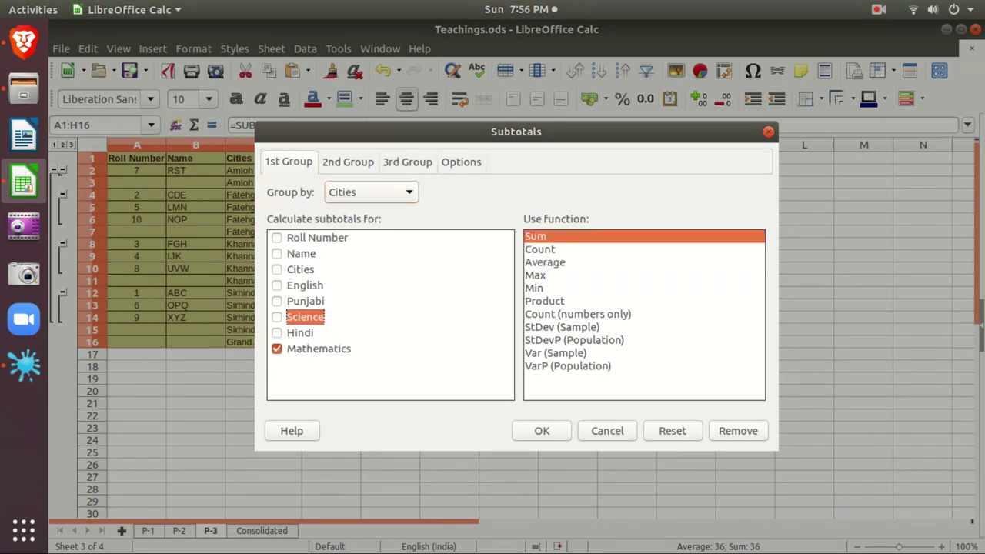
key("space")
key("Return")
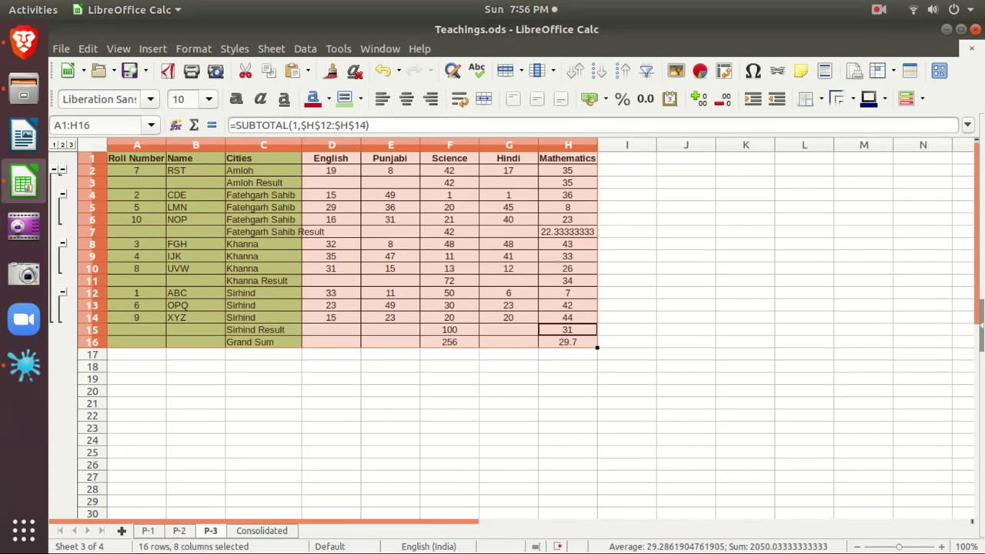
key("ctrl+z")
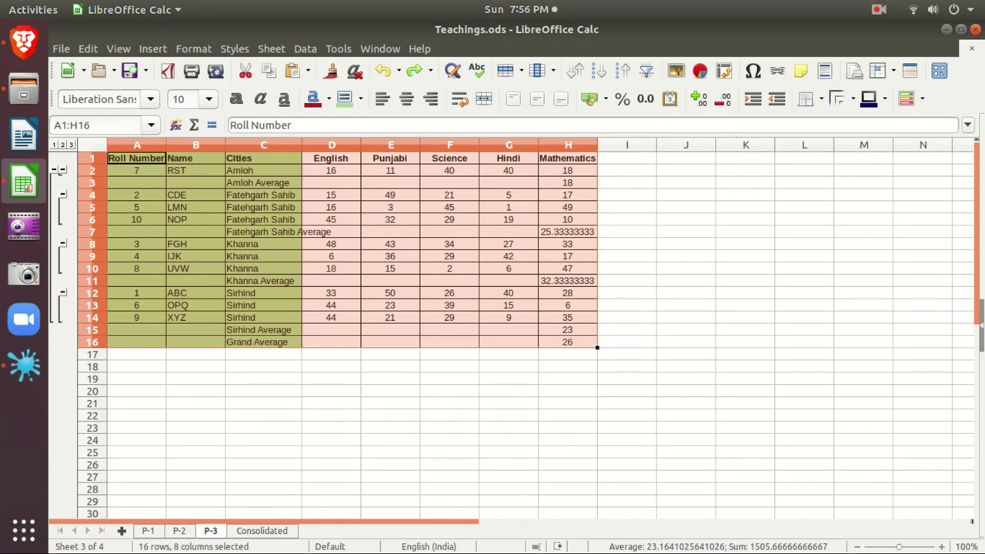
left_click(878, 9)
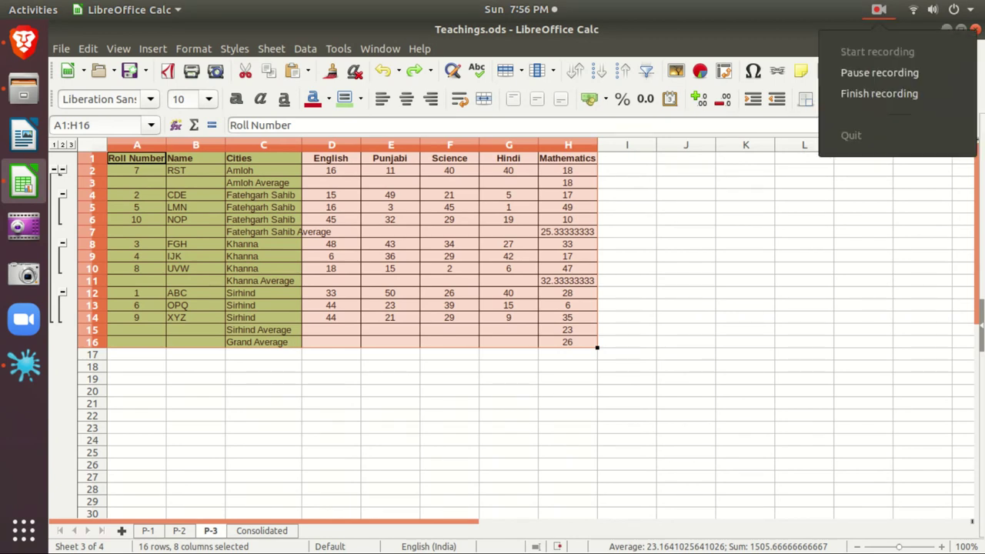
left_click(879, 72)
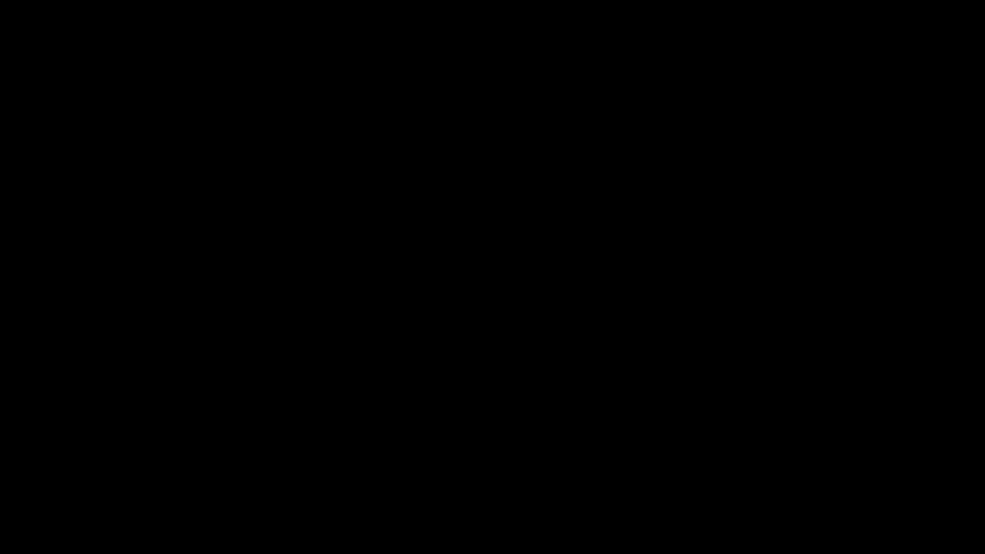